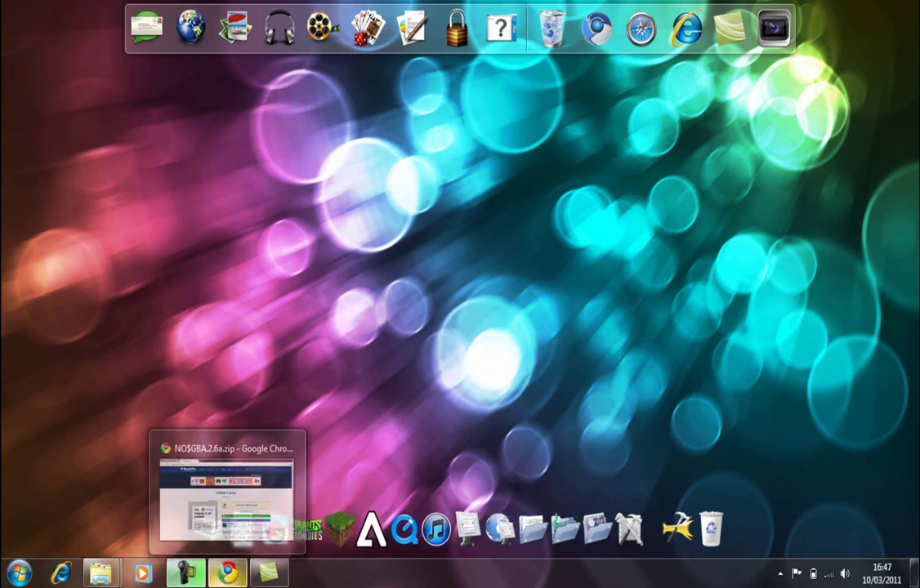
Download NO$GBA.2.6a.zip from the MediaFire page in Chrome, then close the downloads bar
left_click(227, 572)
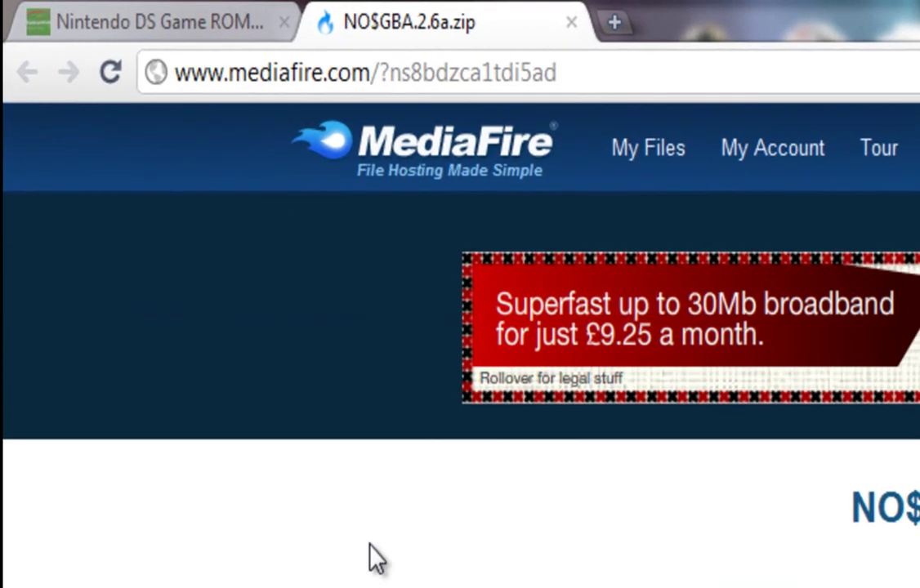
left_click_drag(563, 58, 180, 75)
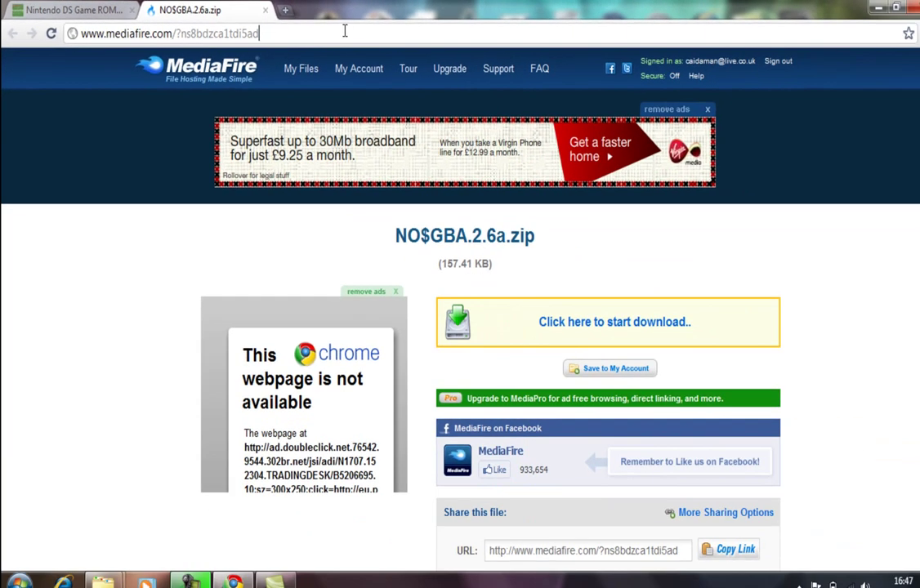
left_click(481, 242)
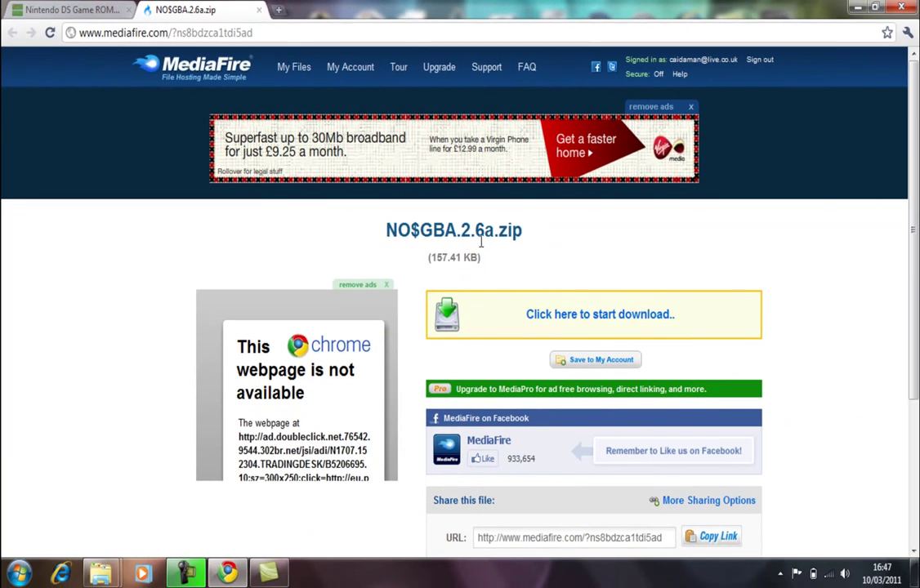
left_click(569, 316)
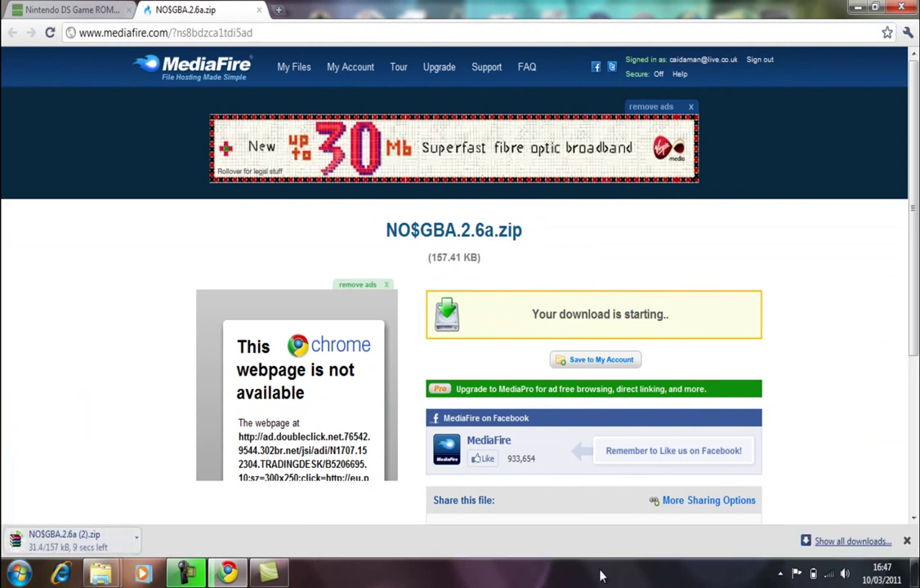
left_click(137, 545)
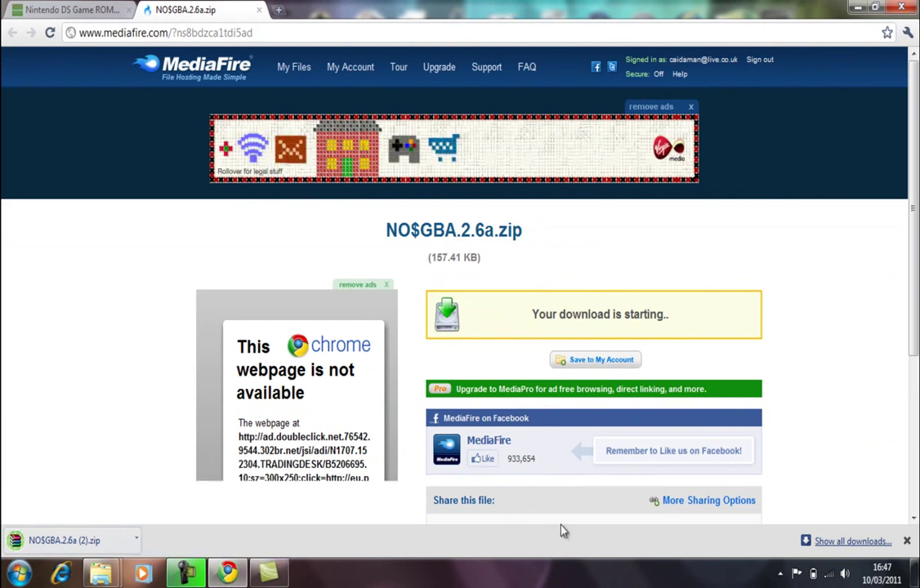
left_click(905, 543)
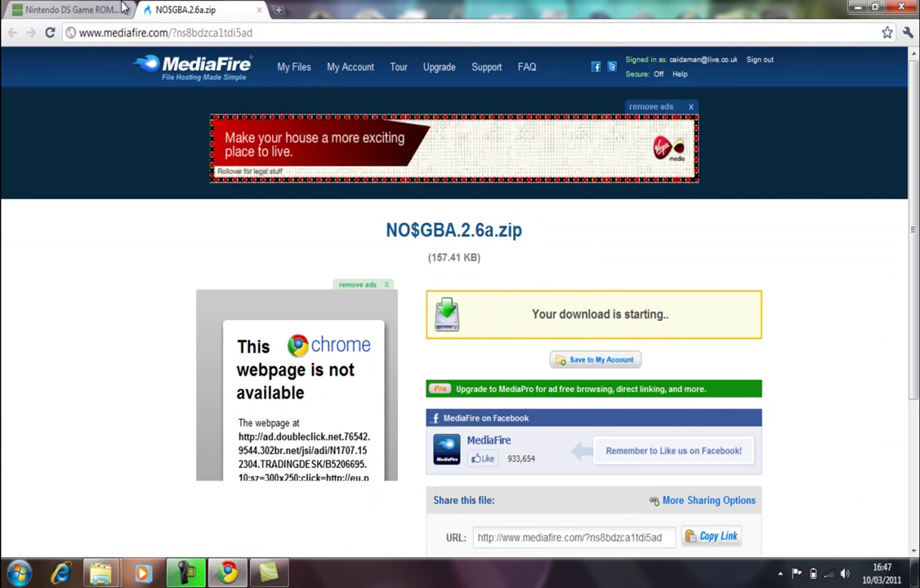
Minimize Chrome, bring up the Downloads folder and select the NO$GBA.2.6a ZIP archive
left_click(856, 7)
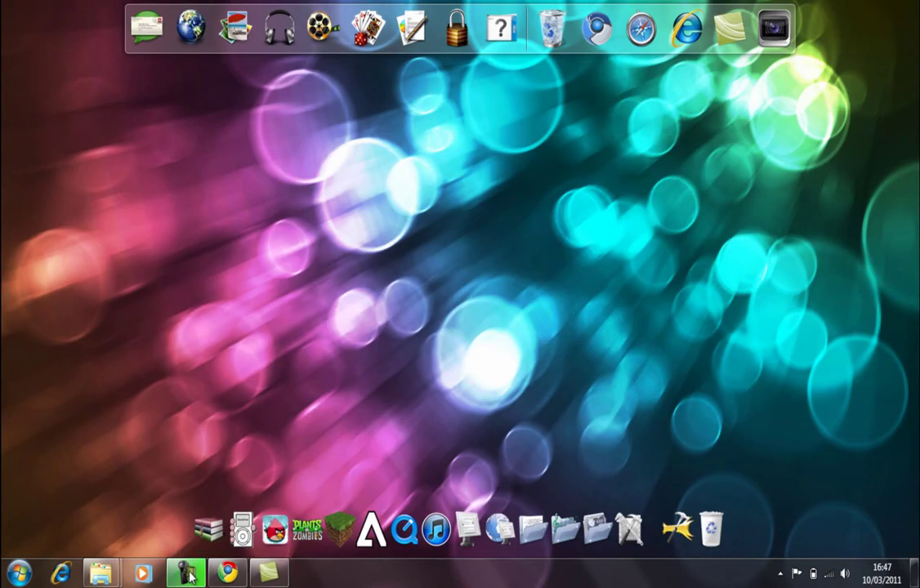
mouse_move(100, 573)
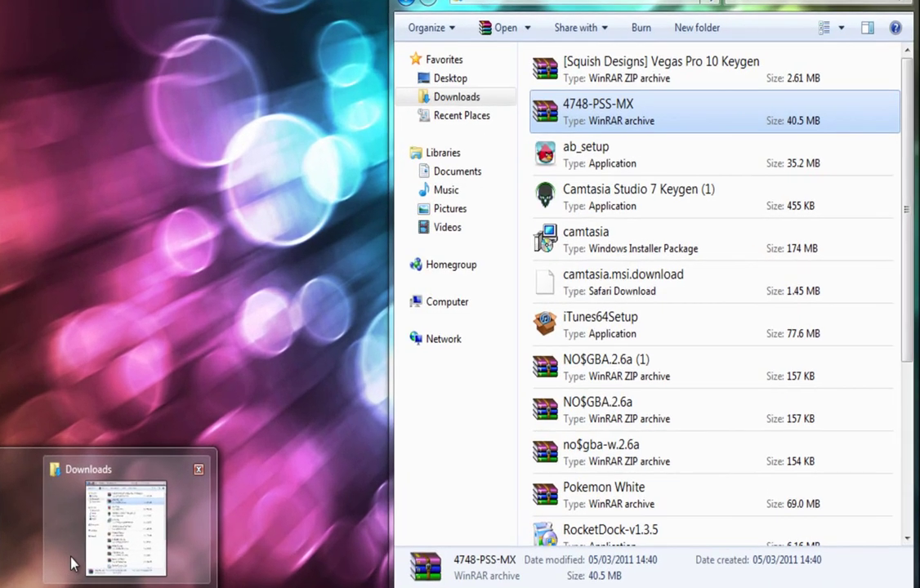
left_click(187, 535)
left_click(641, 325)
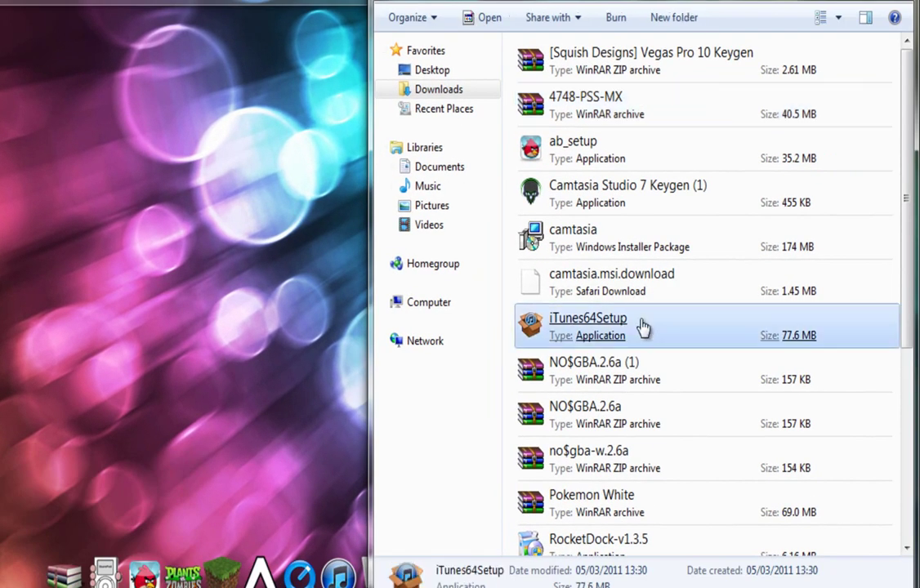
left_click(603, 415)
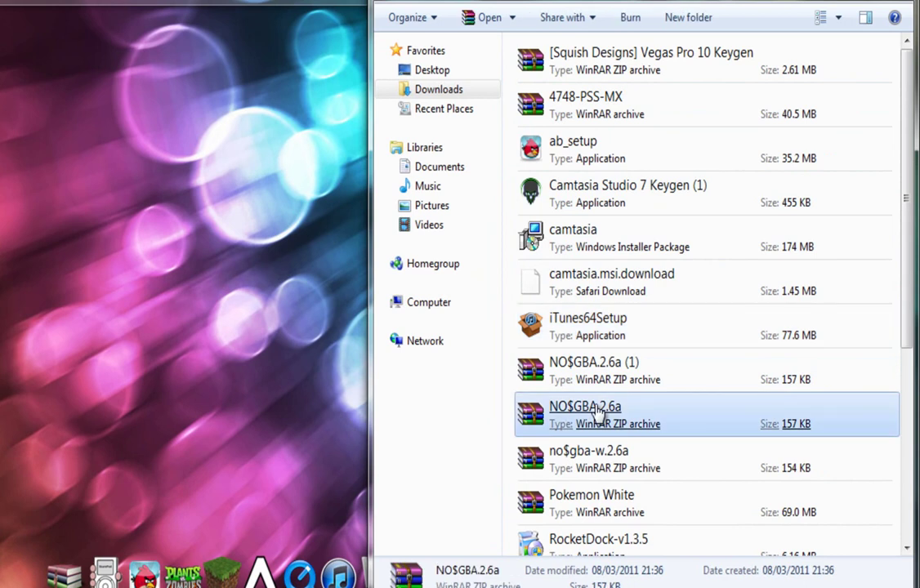
Open the NO$GBA.2.6a archive in WinRAR and enter its NO$GBA_2.6a folder
double_click(599, 415)
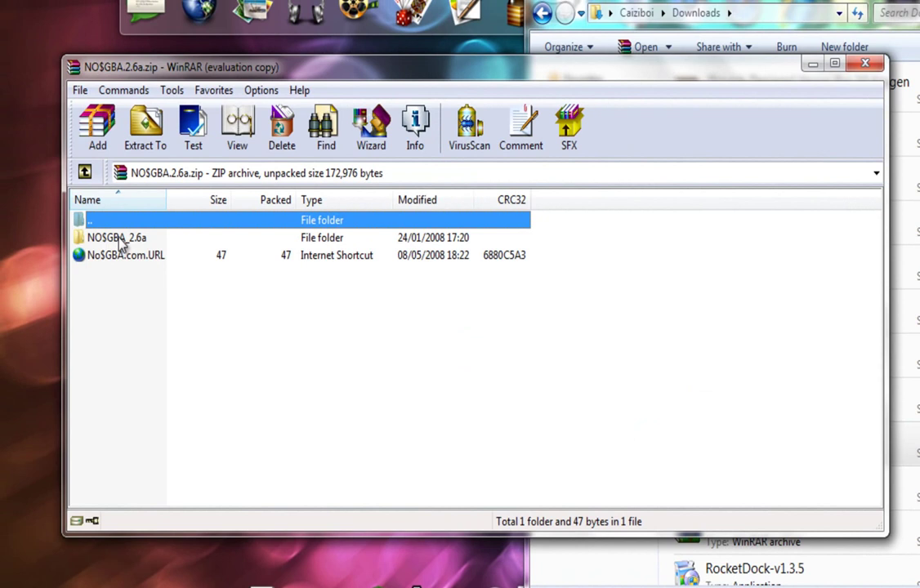
left_click(121, 241)
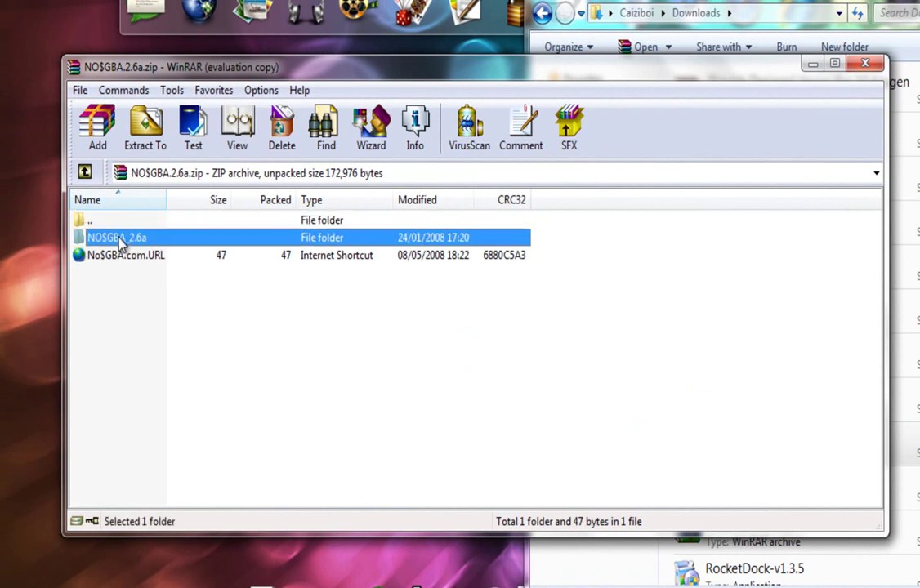
left_click(120, 240)
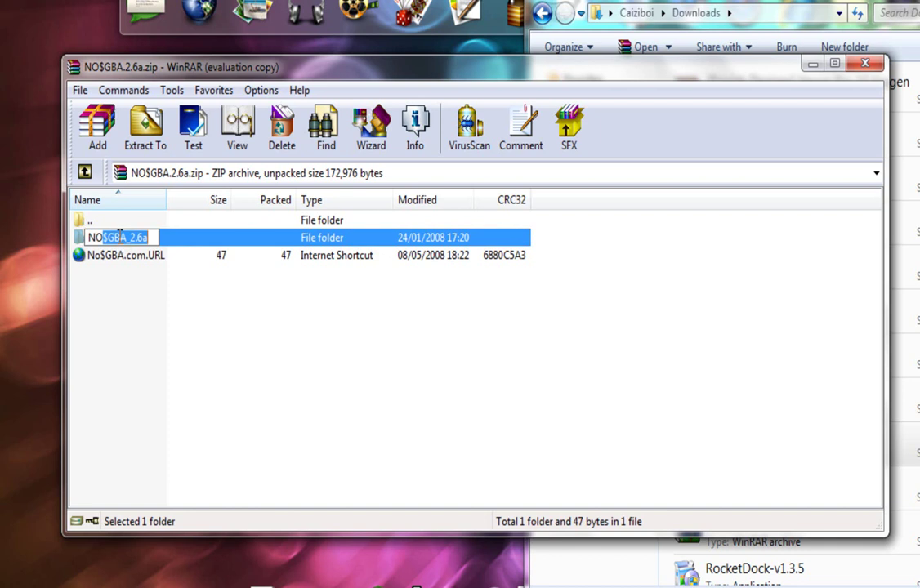
key("Return")
left_click(136, 277)
left_click(129, 243)
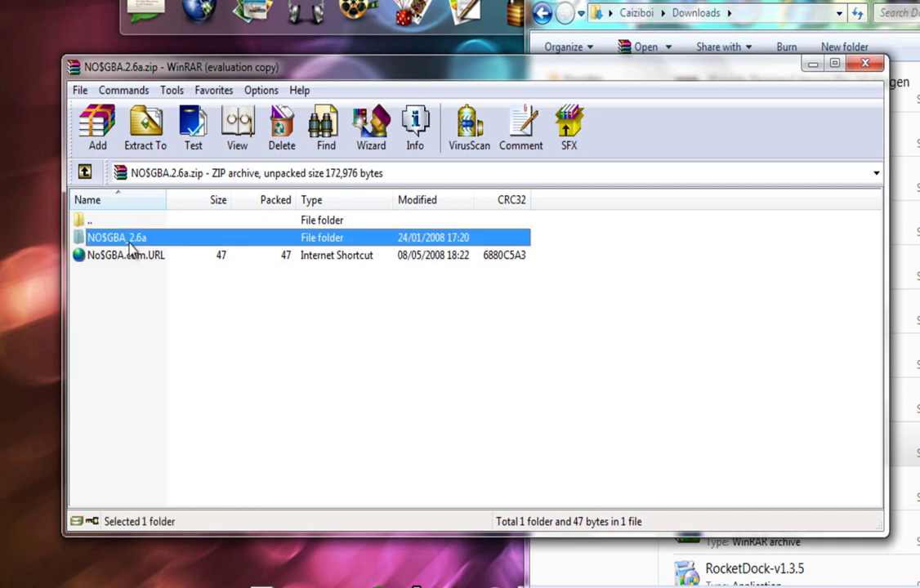
double_click(129, 243)
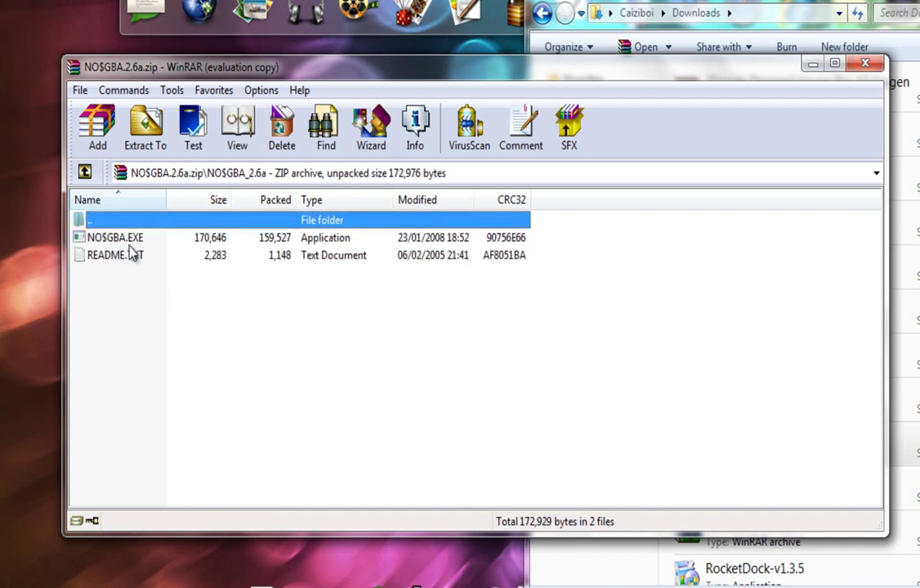
Glance at README.TXT, drag NO$GBA.EXE out of the archive, and close WinRAR
left_click(131, 260)
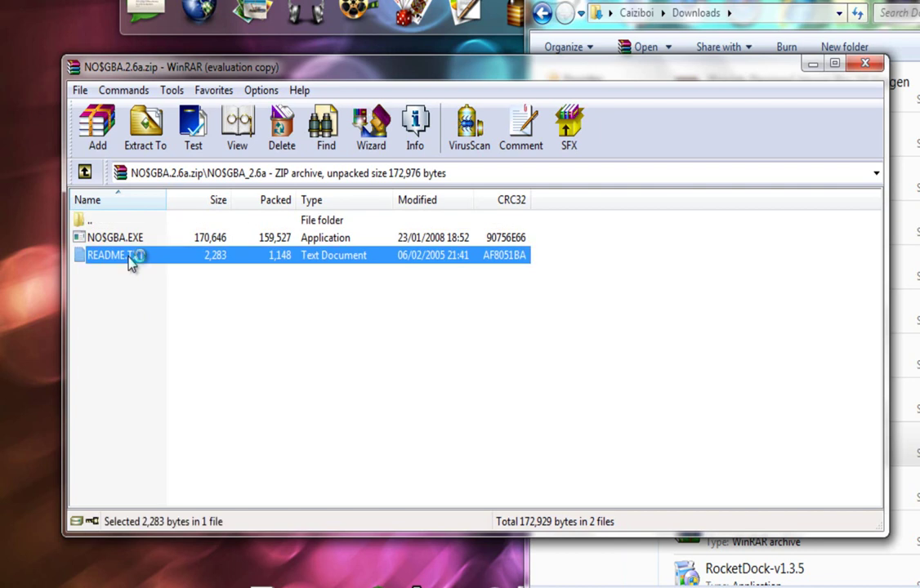
key("alt+F4")
left_click(105, 239)
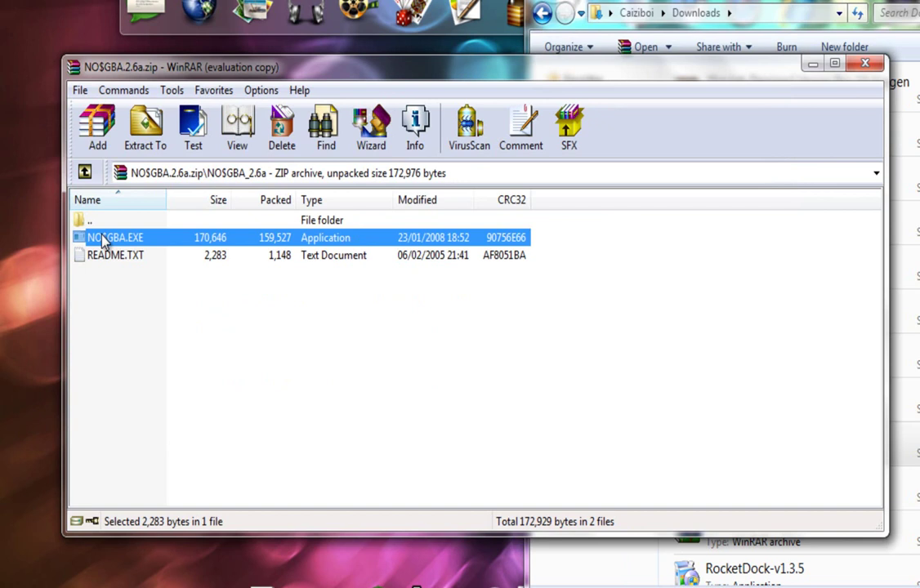
mouse_move(105, 240)
left_mouse_down()
mouse_move(12, 298)
mouse_move(33, 299)
mouse_move(99, 243)
left_mouse_up()
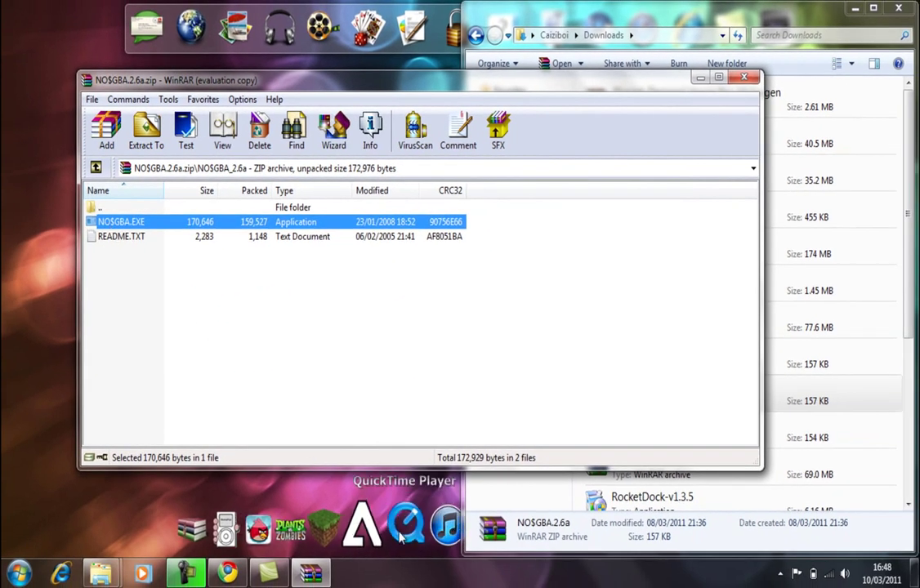
left_click(743, 79)
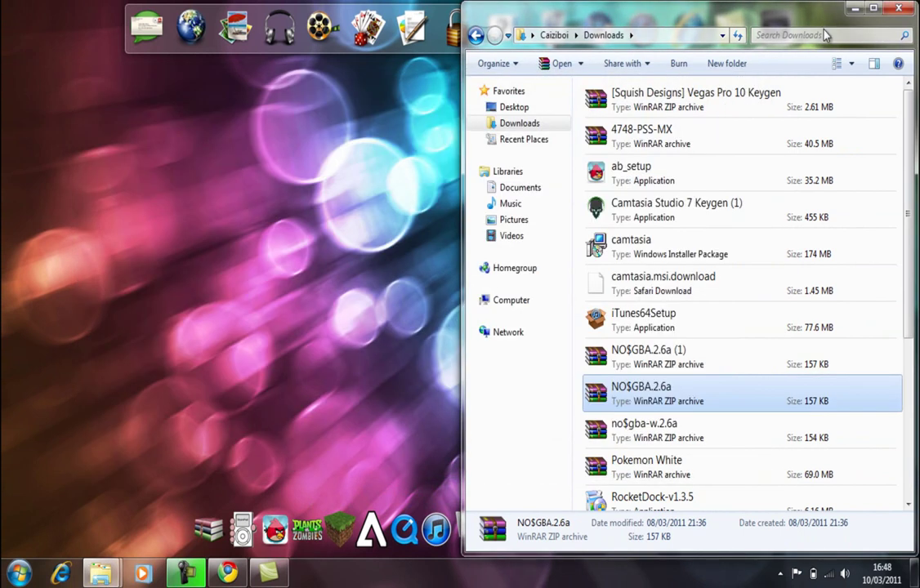
Launch NO$GBA and browse the three .nds ROMs listed from the NDS Games folder
left_click(854, 8)
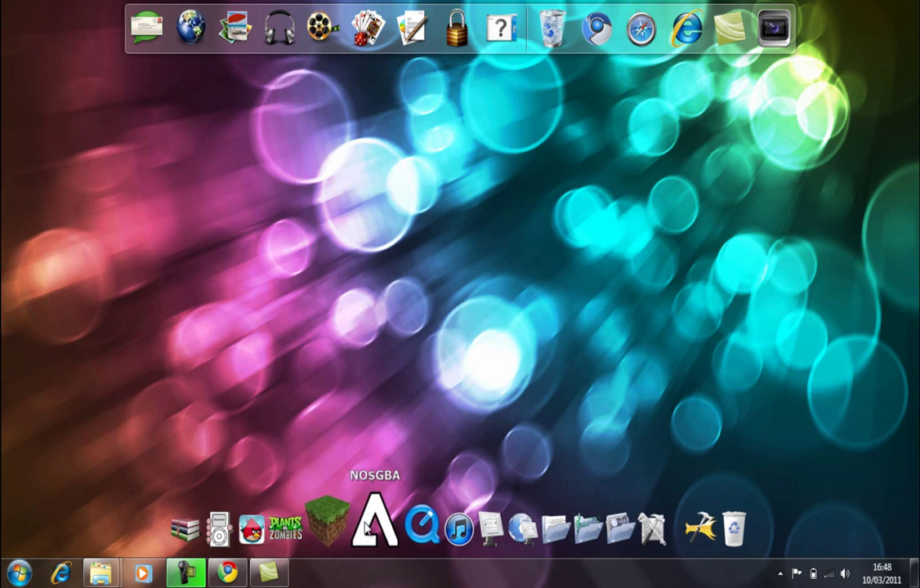
left_click(367, 527)
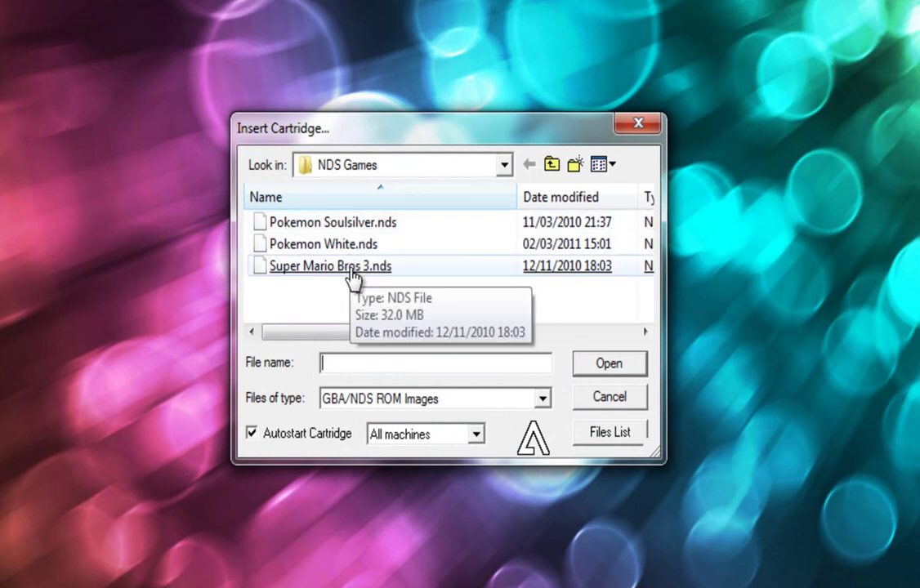
scroll(352, 277, "right", 1)
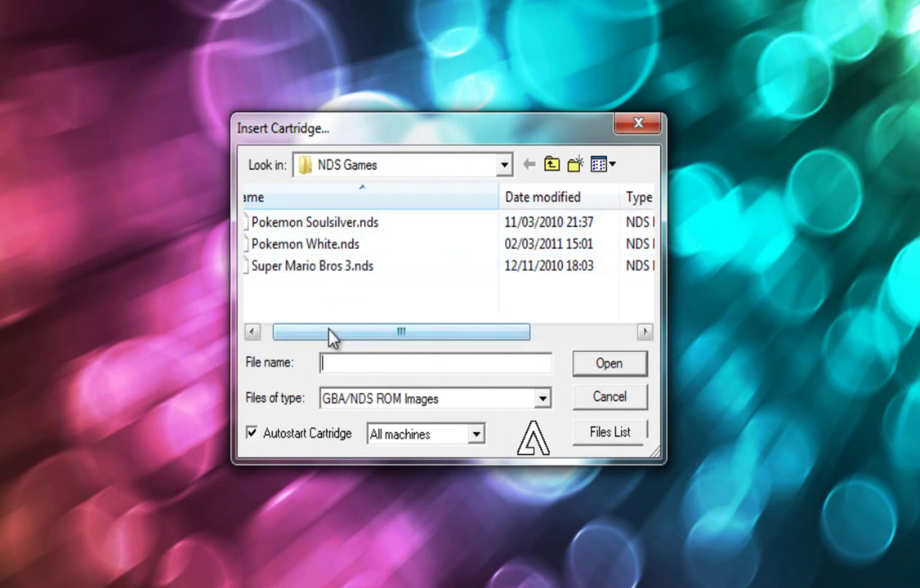
left_click_drag(331, 335, 310, 336)
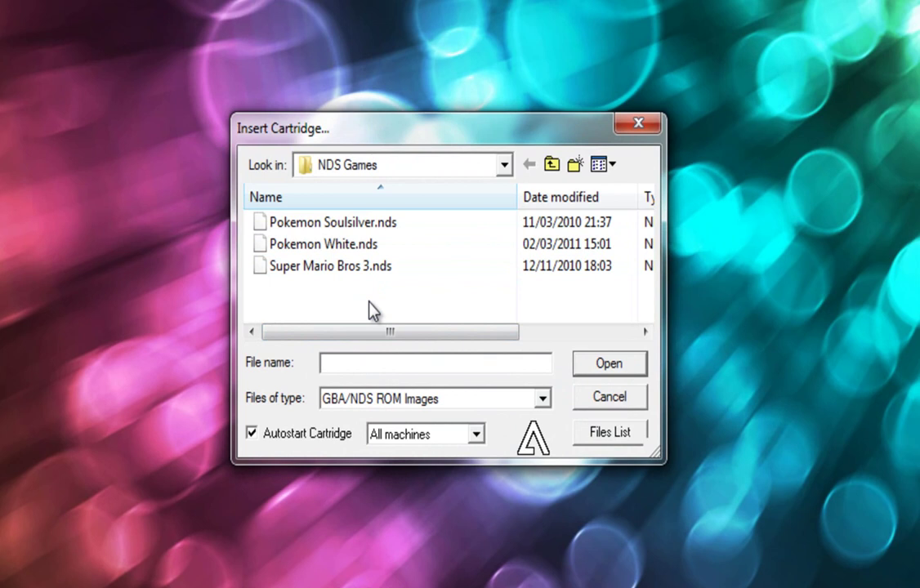
scroll(374, 309, "right", 2)
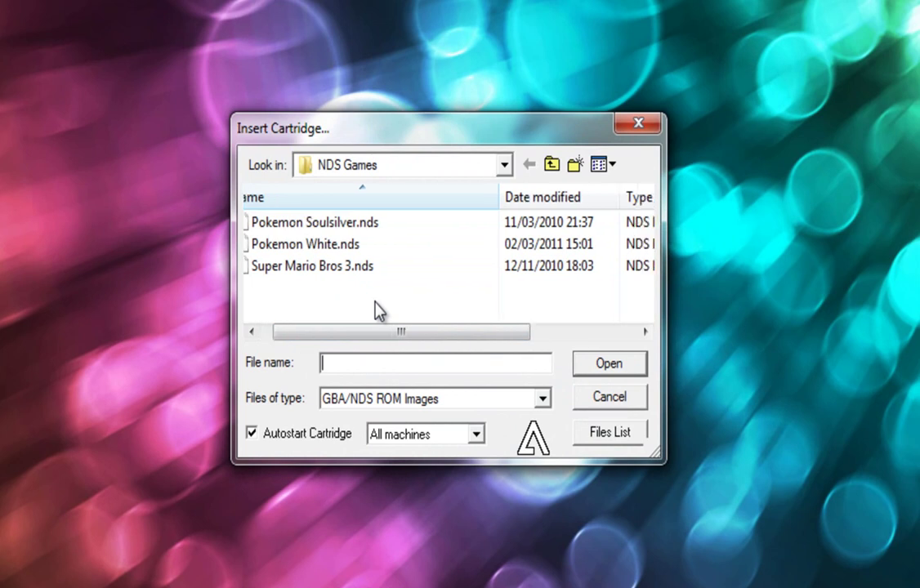
Close the cartridge picker and return to the Nintendo DS ROM site in Chrome
left_click(622, 129)
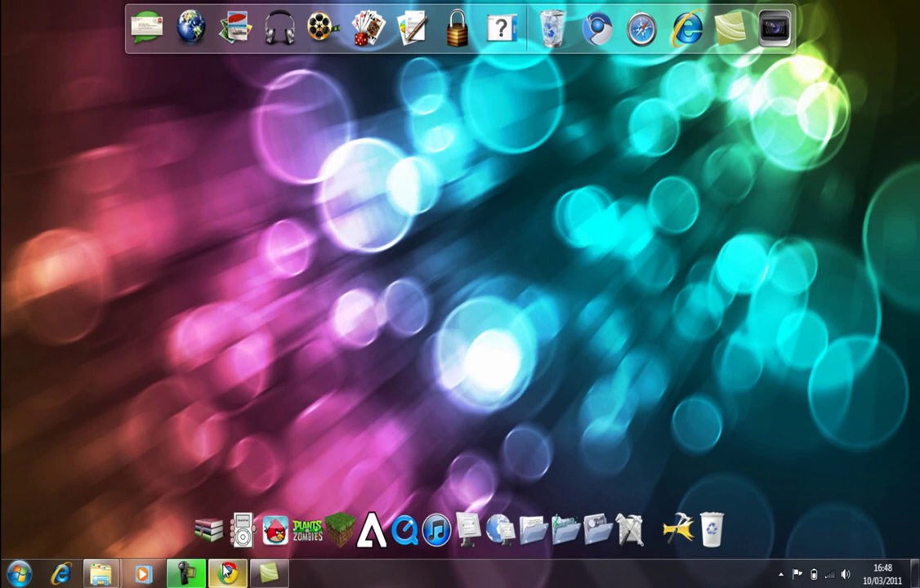
left_click(226, 571)
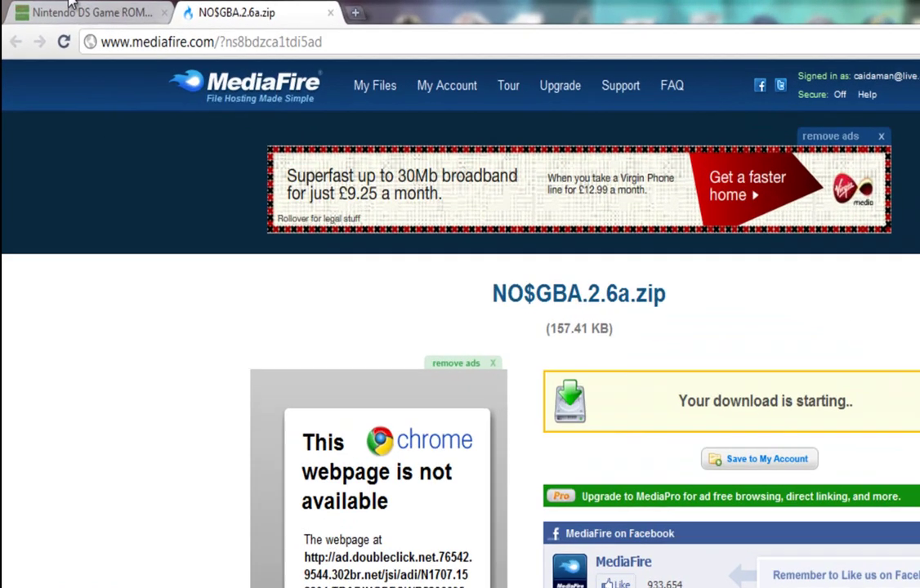
left_click(71, 4)
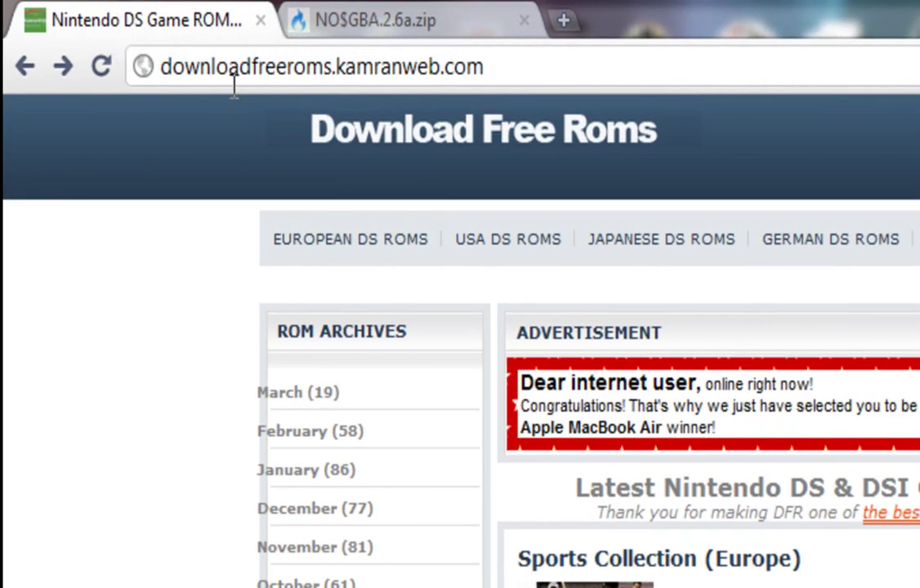
left_click_drag(528, 64, 168, 82)
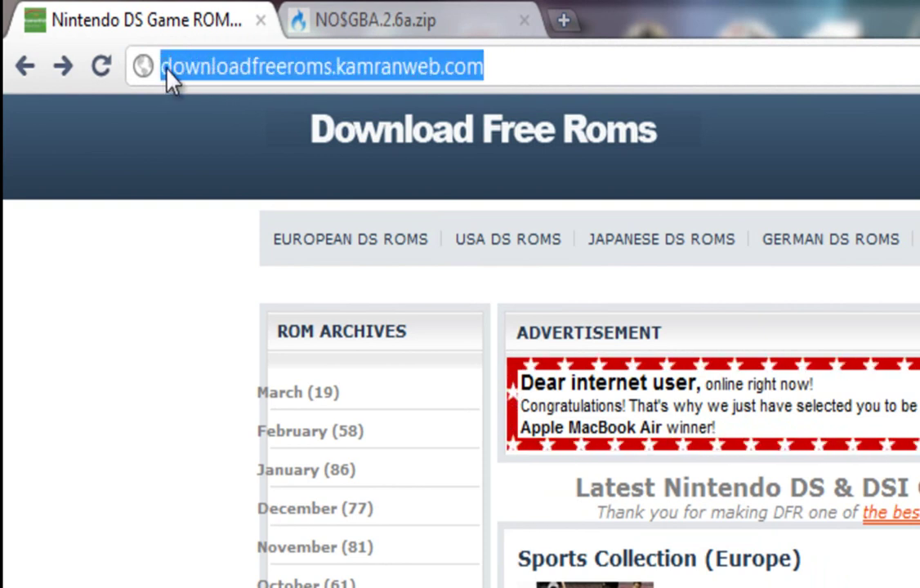
left_click(507, 59)
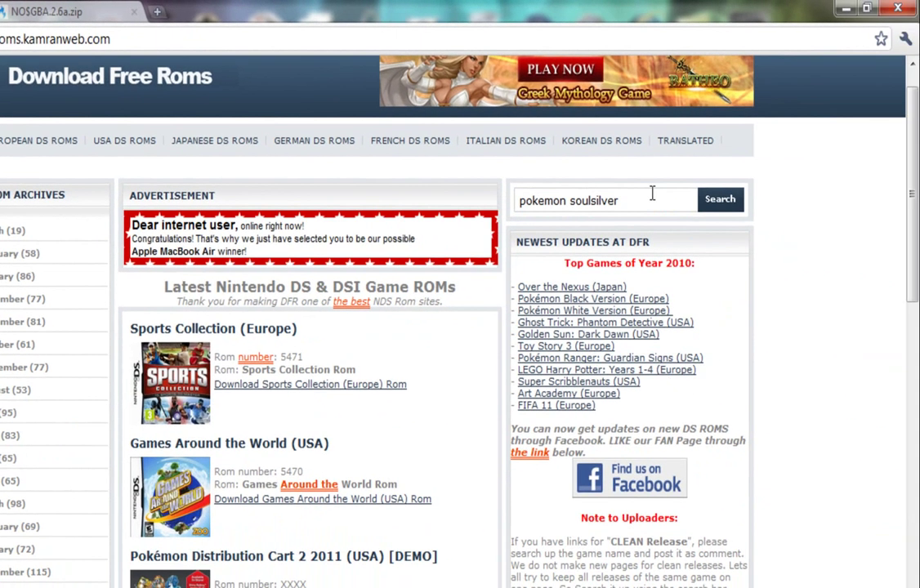
Search the site for 'pokemon soulsilver' and scroll through the SoulSilver ROM results
left_click(652, 198)
key("BackSpace")
key("BackSpace")
key("BackSpace")
key("BackSpace")
key("BackSpace")
key("BackSpace")
key("BackSpace")
key("BackSpace")
key("BackSpace")
key("BackSpace")
key("BackSpace")
key("BackSpace")
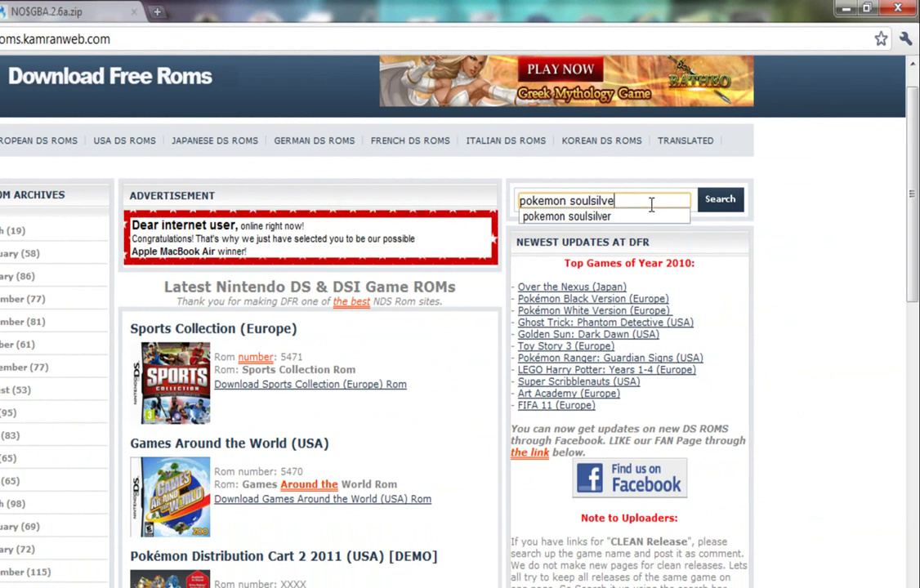
key("BackSpace")
key("BackSpace")
key("BackSpace")
key("BackSpace")
key("BackSpace")
key("BackSpace")
type("p")
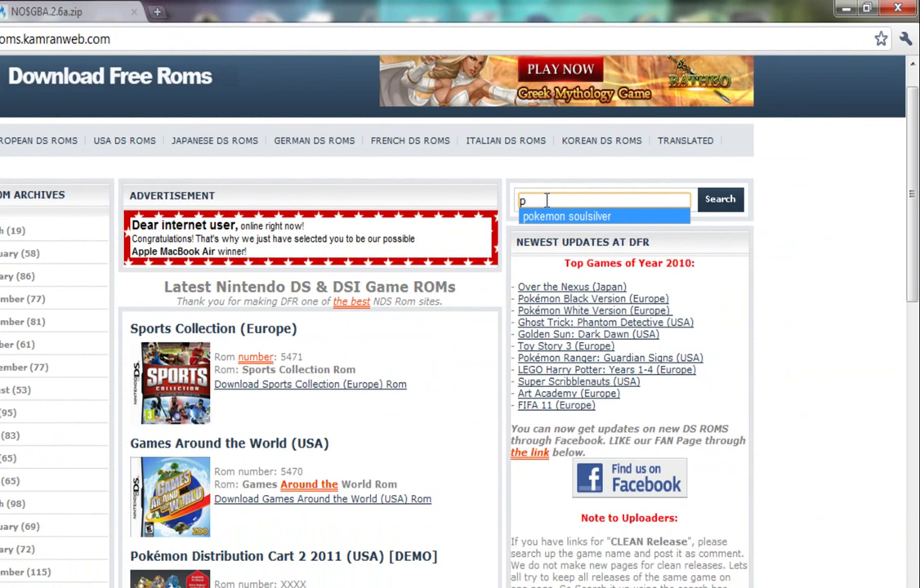
key("BackSpace")
type("pok")
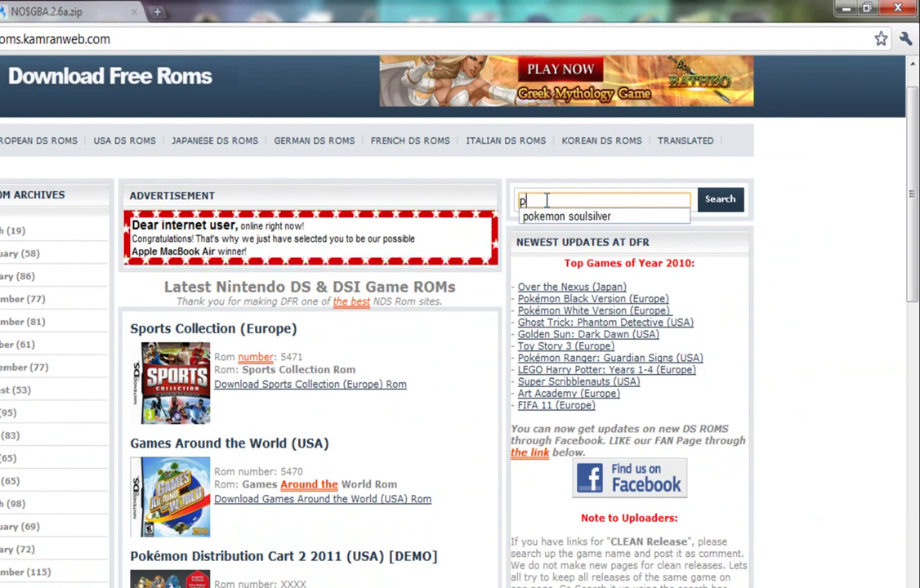
left_click(548, 215)
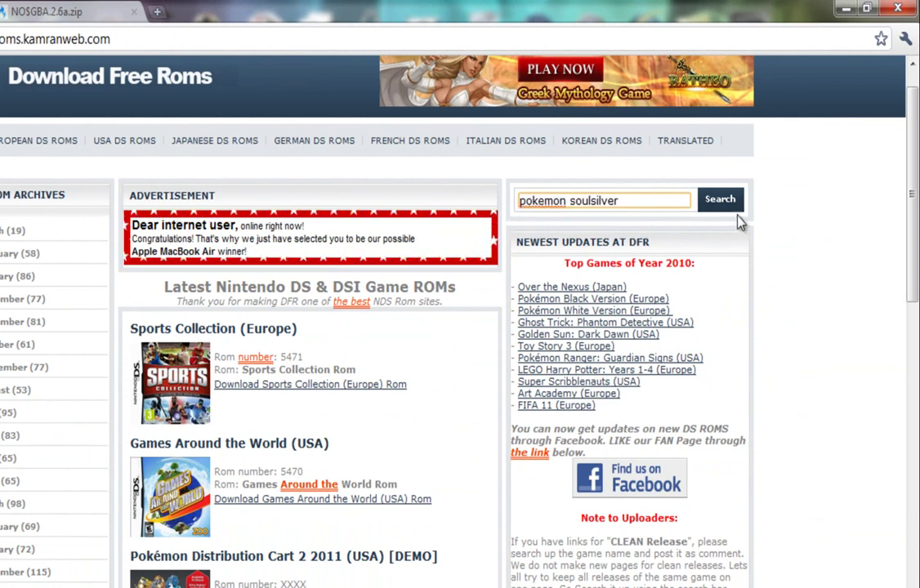
left_click(719, 204)
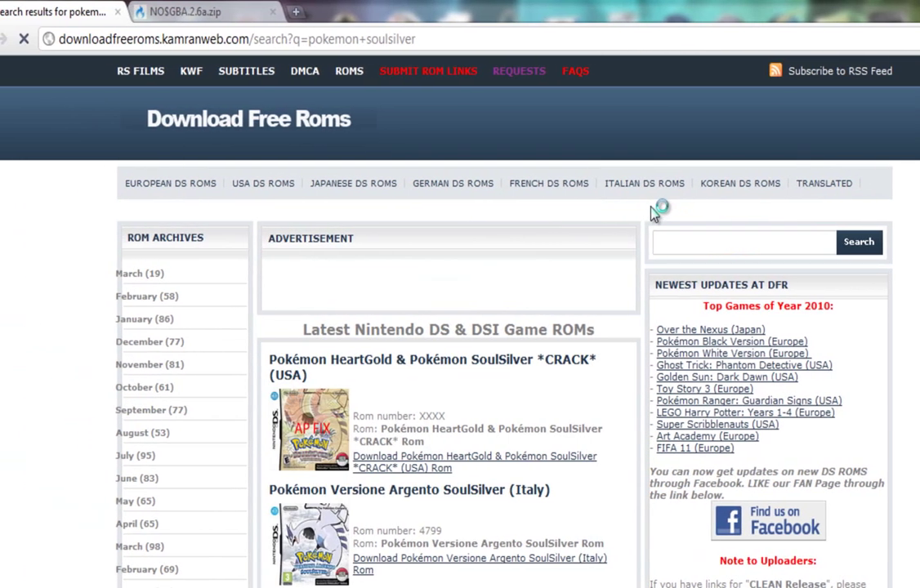
scroll(572, 285, "down", 3)
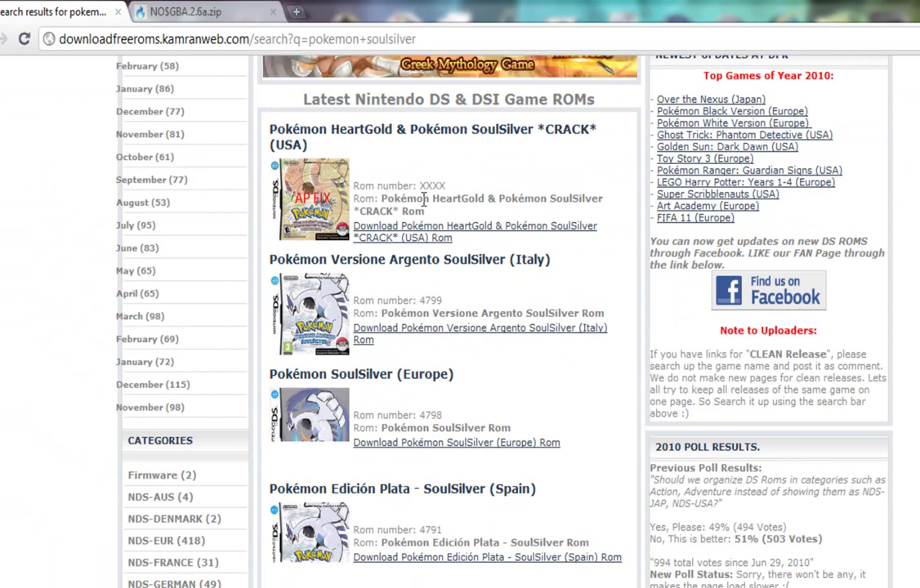
Open the Pokémon SoulSilver (Europe) page and follow its Patched Version link to 4798-PSS-MX [PATCEHD].rar
left_click(415, 387)
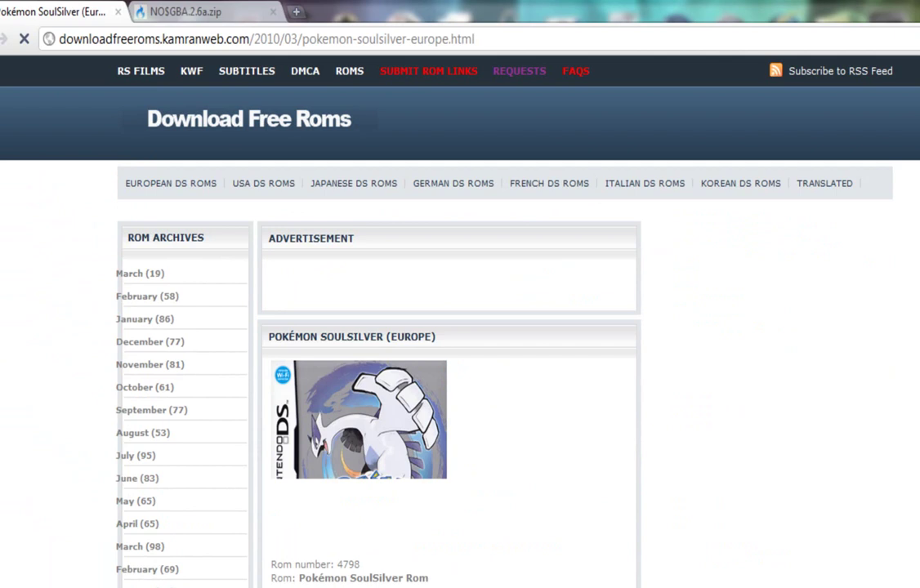
scroll(415, 385, "down", 5)
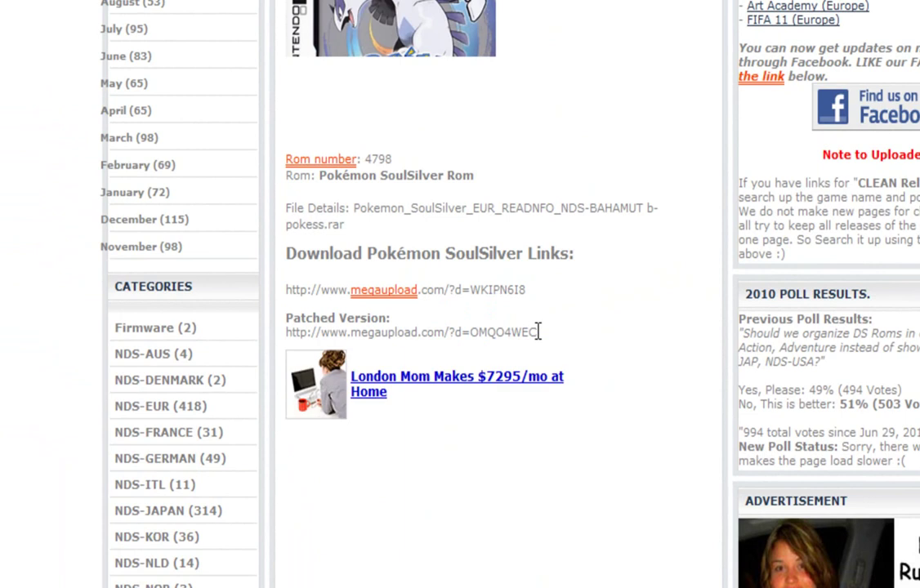
left_click_drag(535, 332, 277, 334)
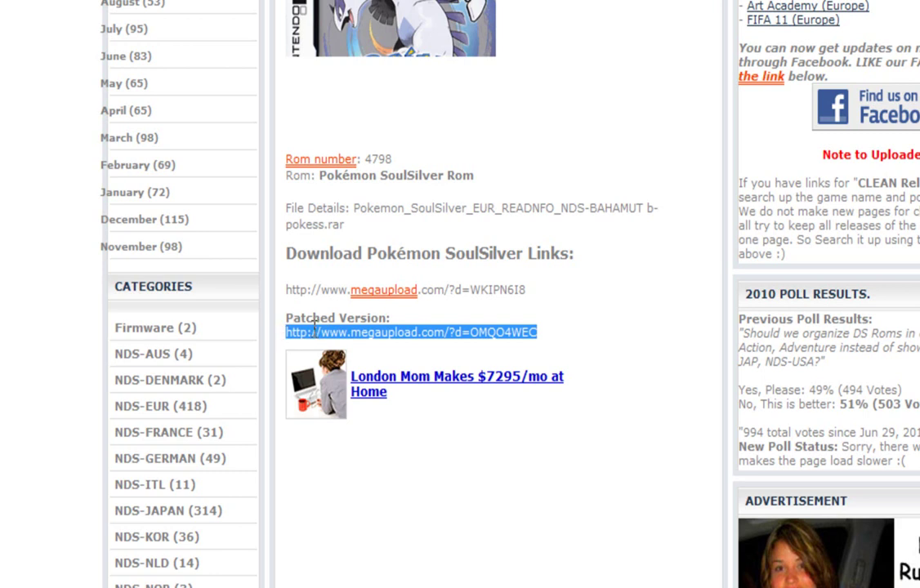
right_click(343, 335)
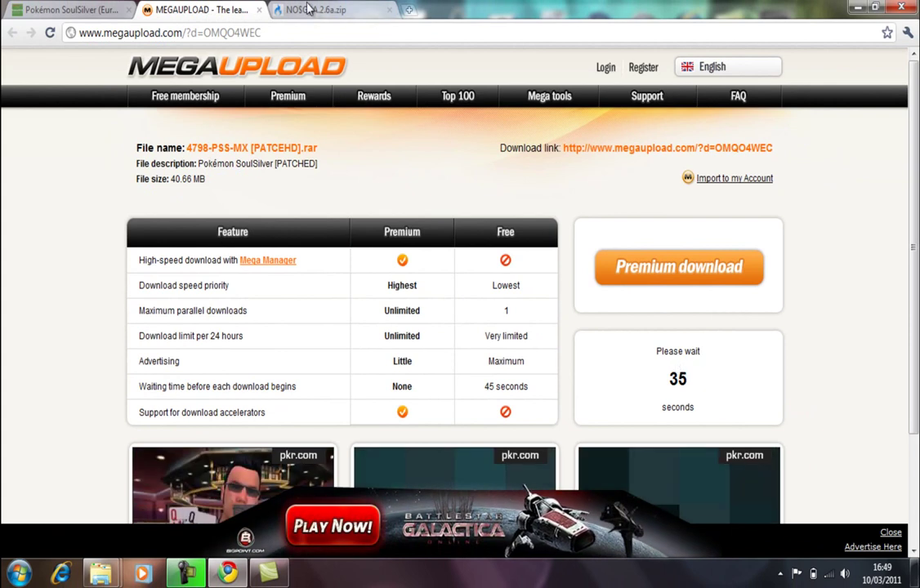
Minimize Chrome and open the 4748-PSS-MX archive from Downloads in WinRAR
left_click(856, 7)
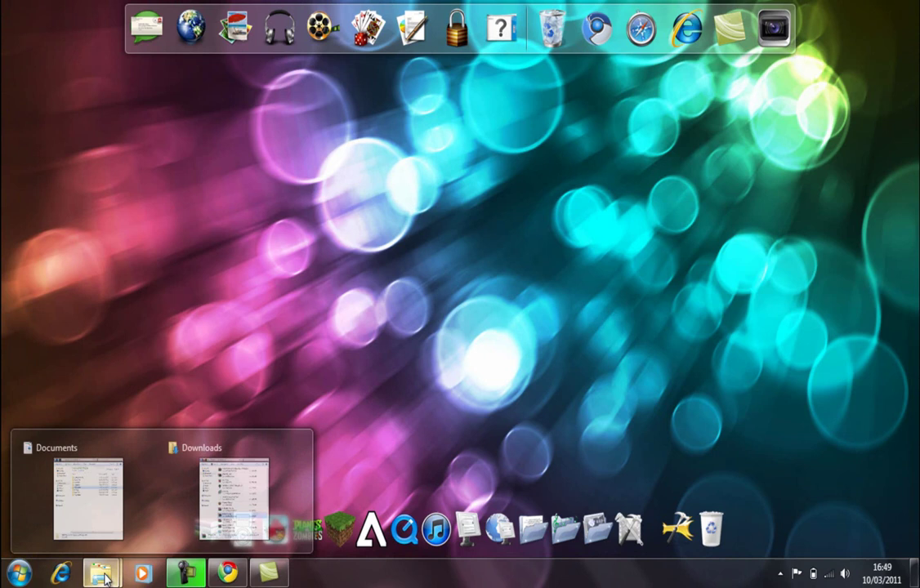
left_click(210, 525)
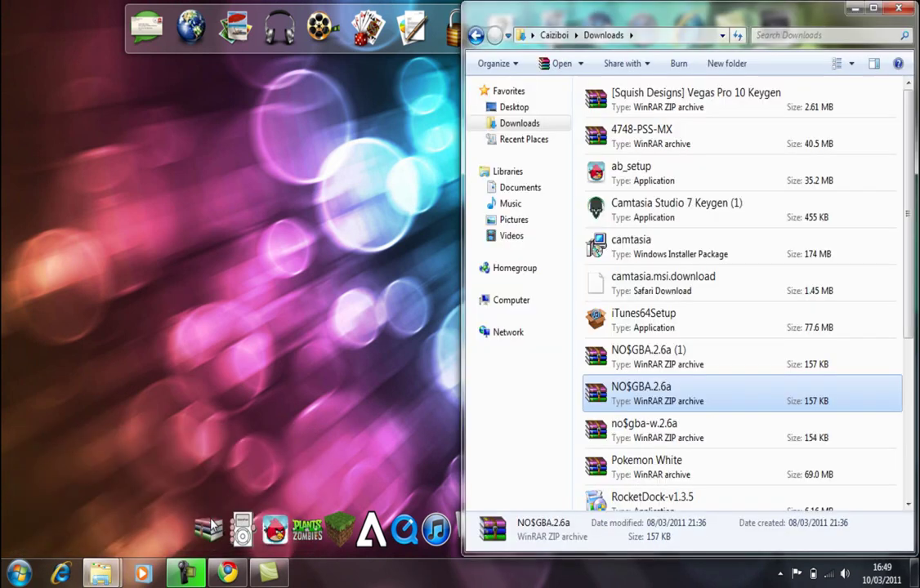
left_click(654, 315)
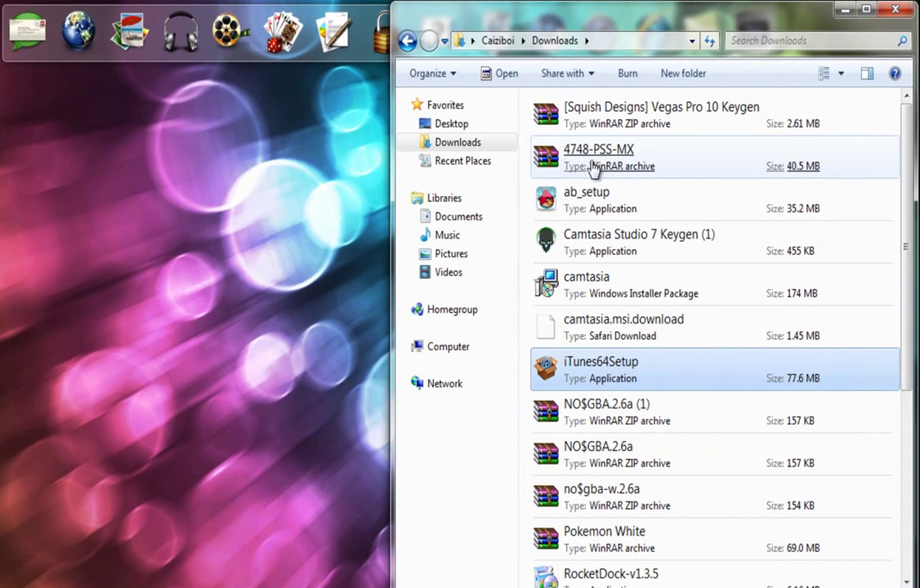
left_click(591, 161)
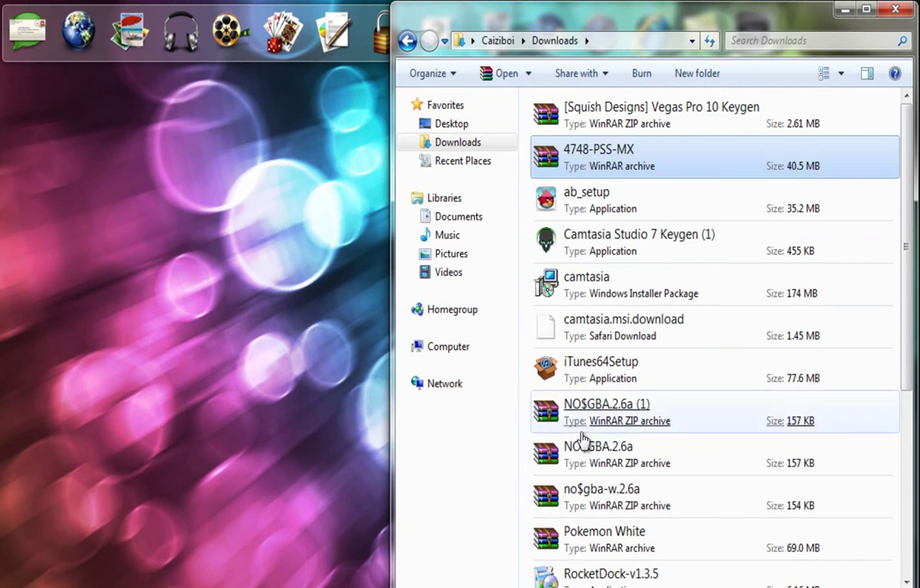
left_click(594, 545)
left_click(584, 166)
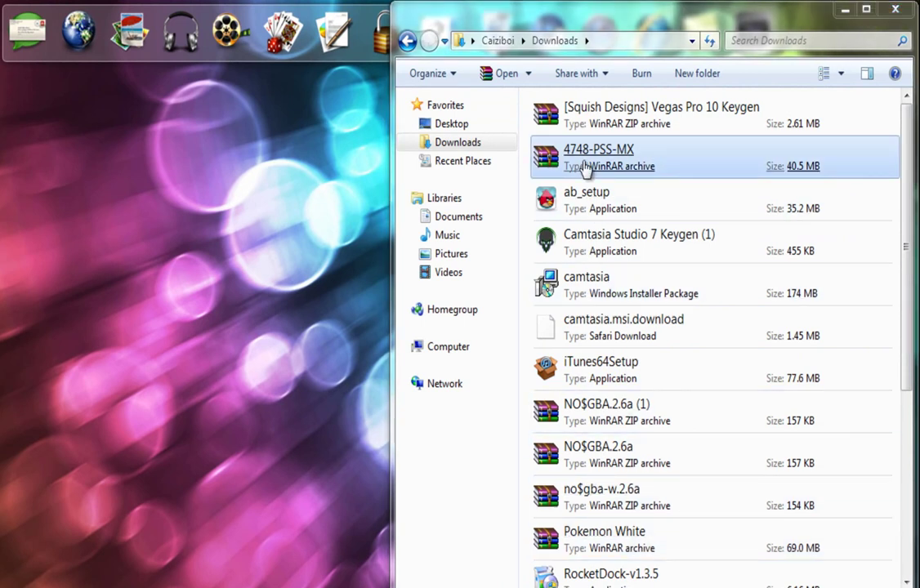
double_click(584, 166)
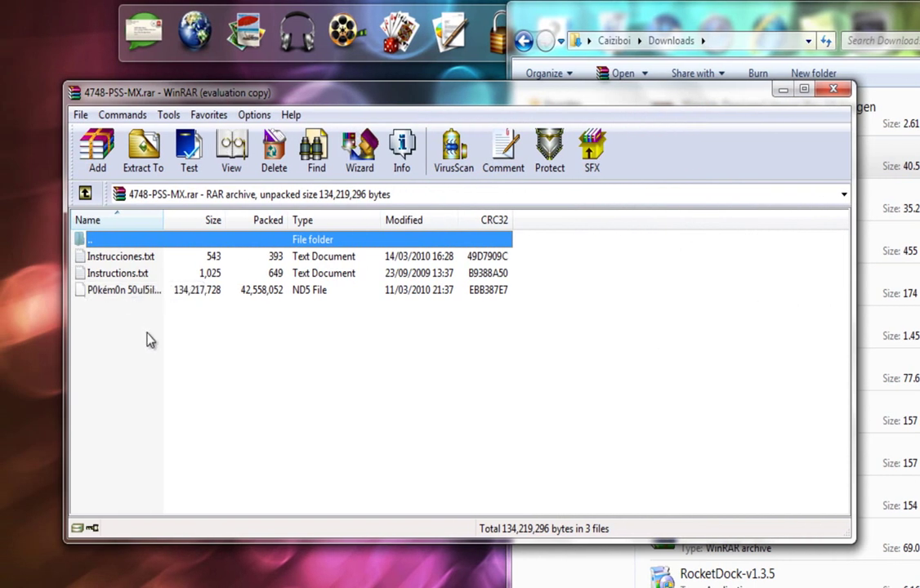
Read Instructions.txt in Notepad, close it, and snap WinRAR to the right half of the screen
double_click(129, 274)
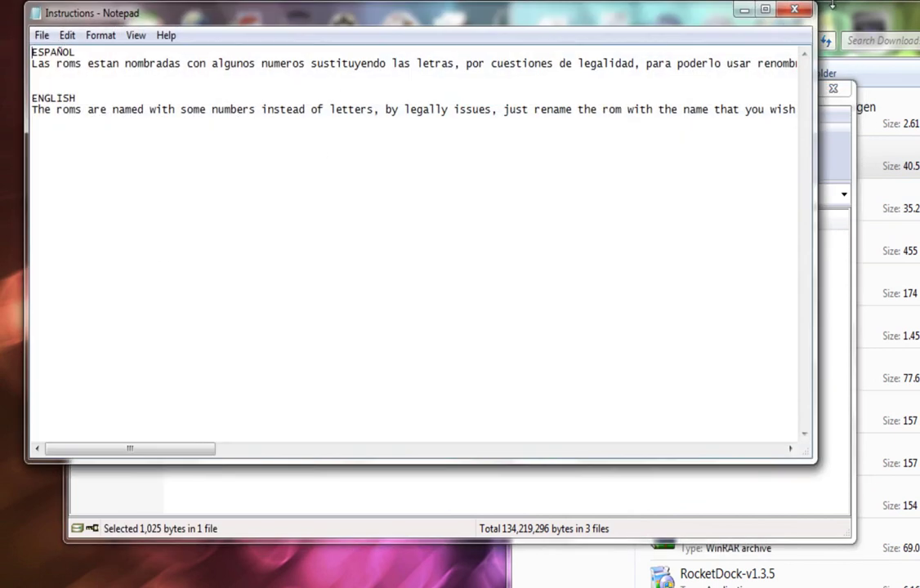
left_click(791, 10)
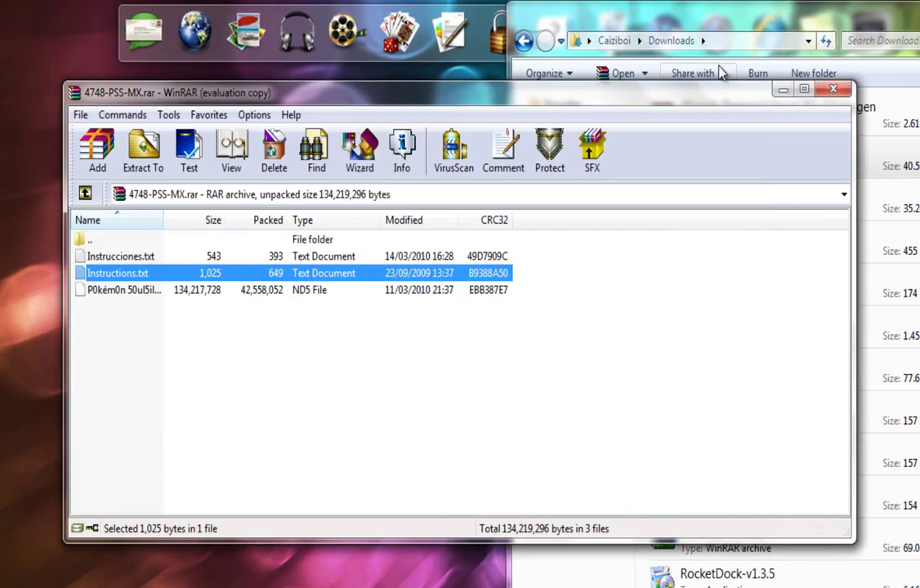
left_click_drag(685, 108, 919, 116)
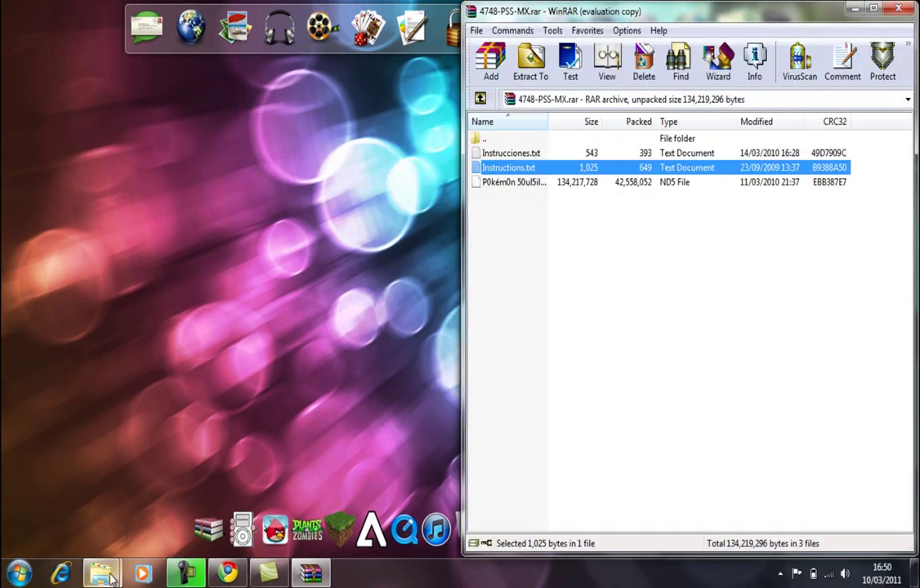
Open NDS Games in the Documents window and drag P0kém0n 50ul5ilv3r (U).nd5 into it from WinRAR
mouse_move(112, 577)
left_click(86, 446)
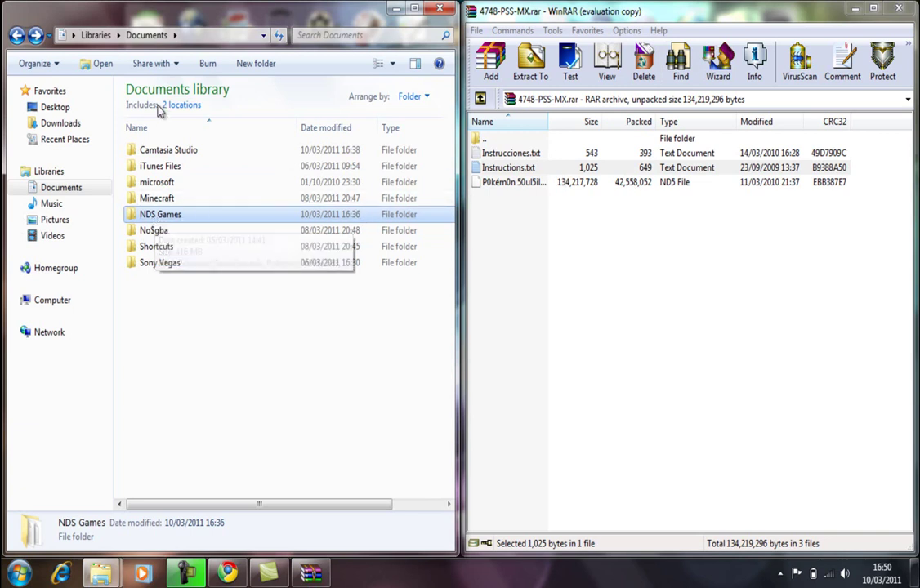
left_click(170, 253)
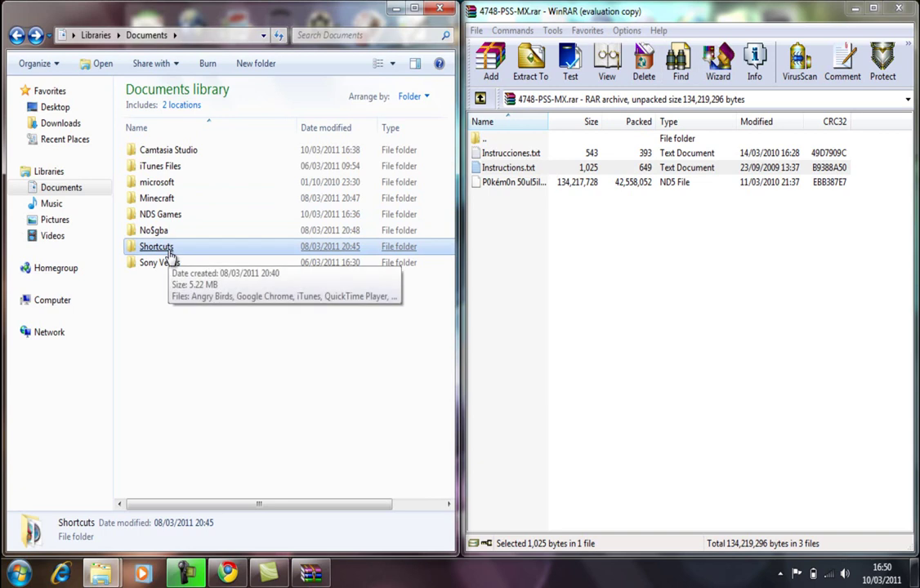
double_click(156, 214)
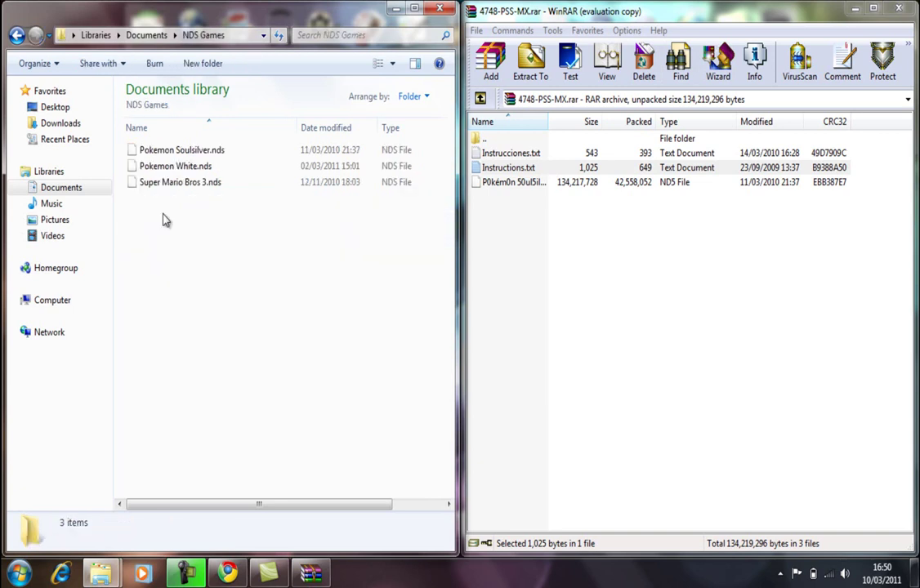
left_click(535, 184)
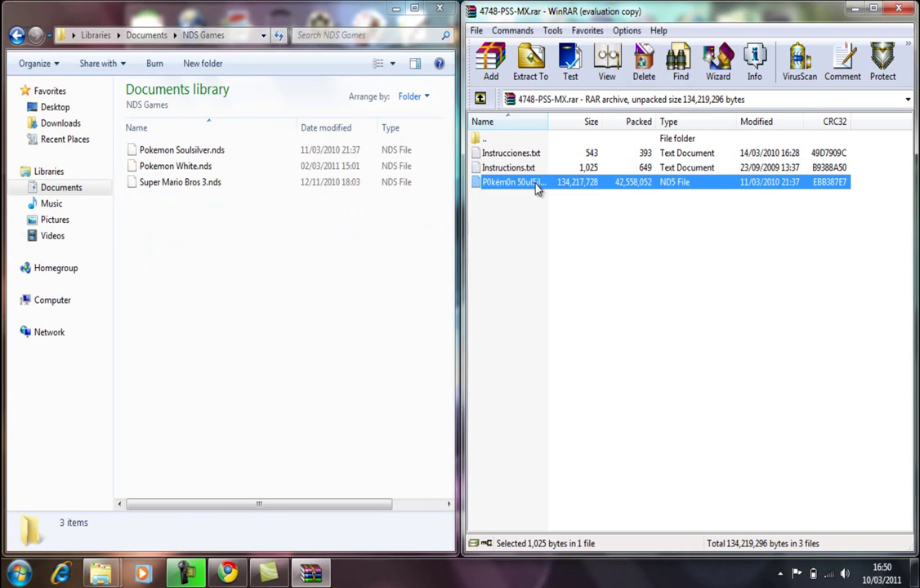
left_click_drag(536, 187, 287, 227)
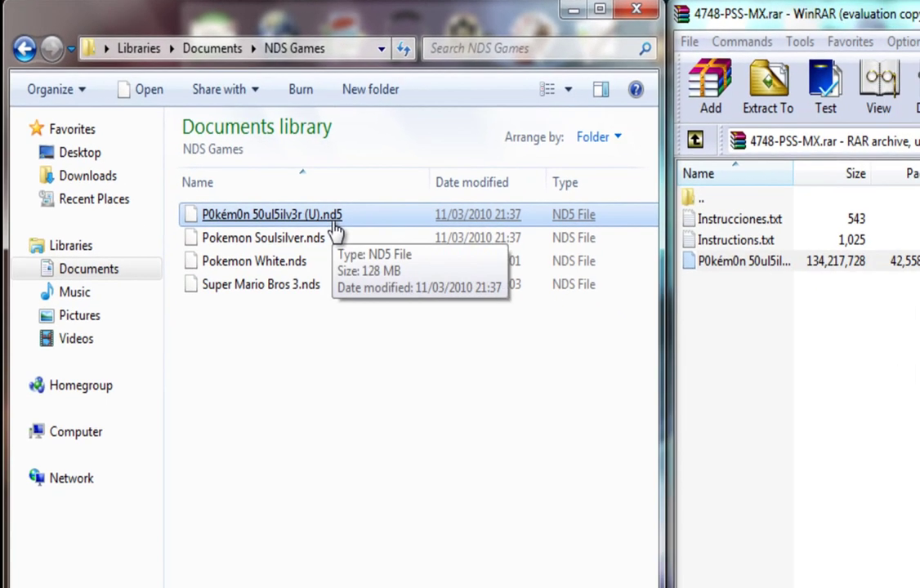
Change the extracted ROM's extension from .nd5 to .nds, confirming the extension change
right_click(334, 226)
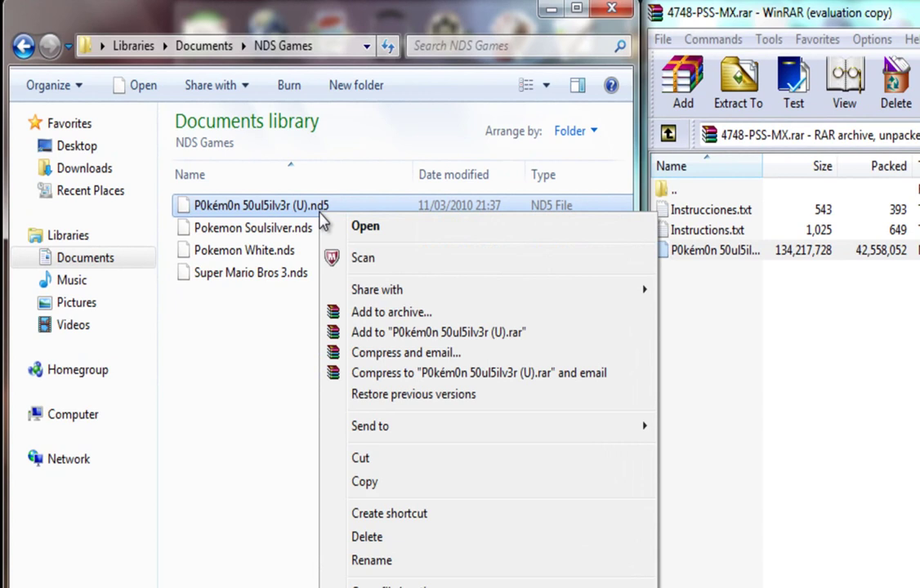
left_click(385, 559)
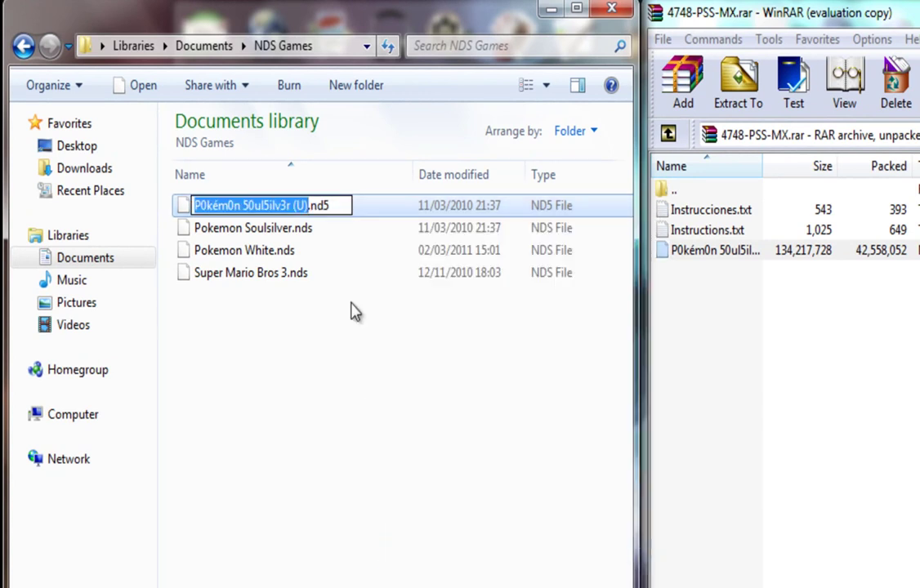
left_click(347, 205)
key("BackSpace")
type("s")
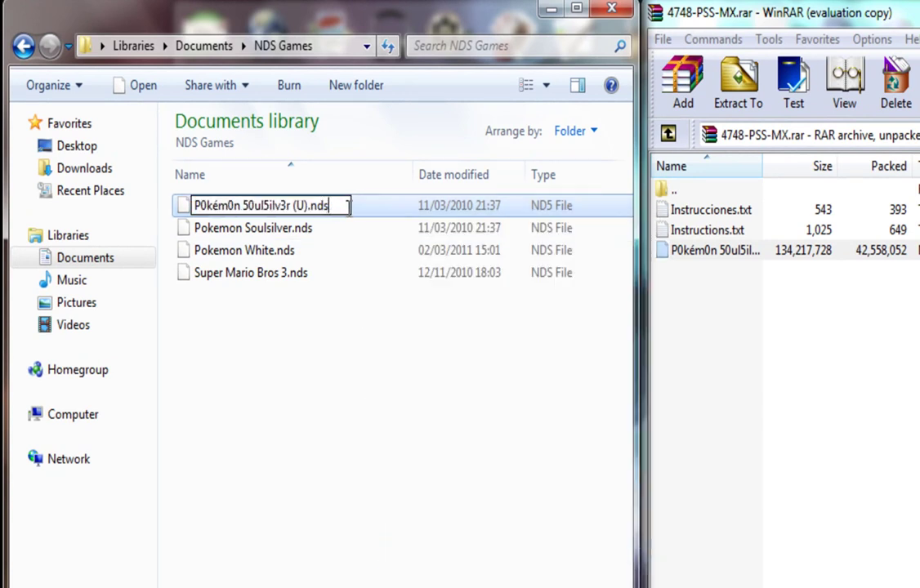
left_click(515, 435)
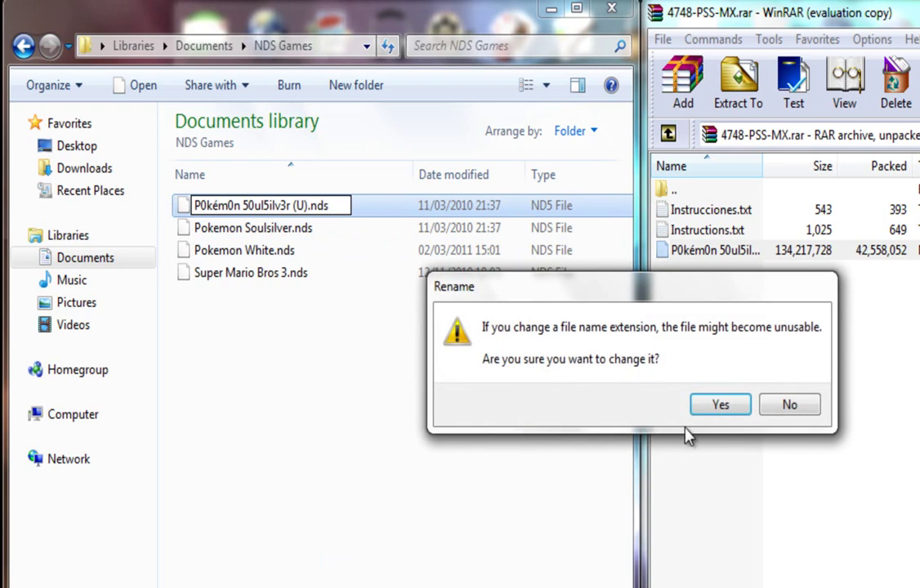
left_click(660, 400)
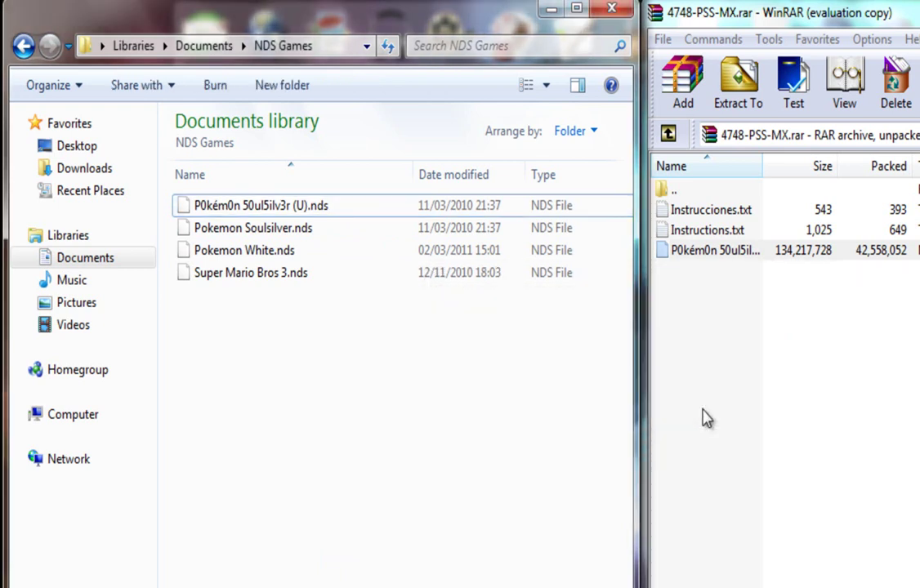
Try renaming the ROM to Pokemon Soulsilver.nds, then decline since that name already exists
right_click(292, 206)
left_click(360, 551)
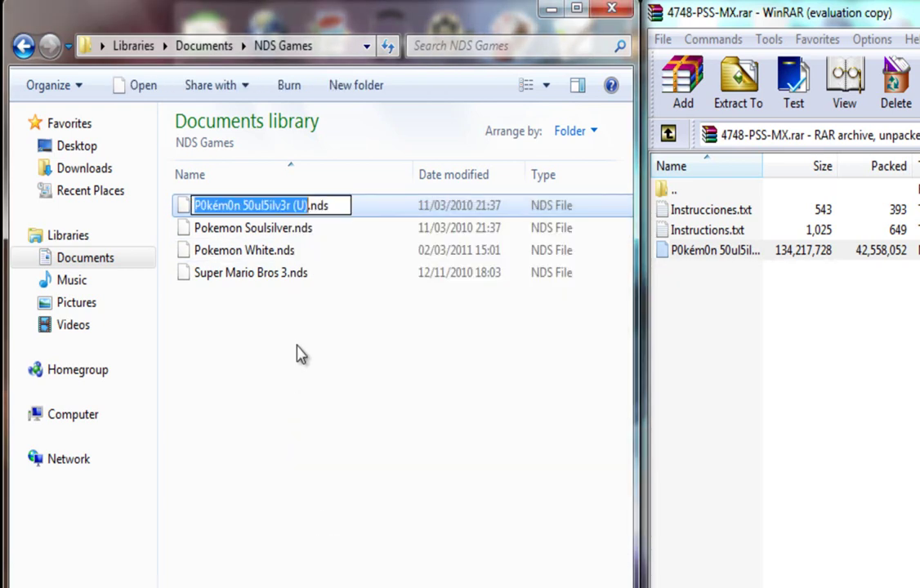
key("BackSpace")
type("Po")
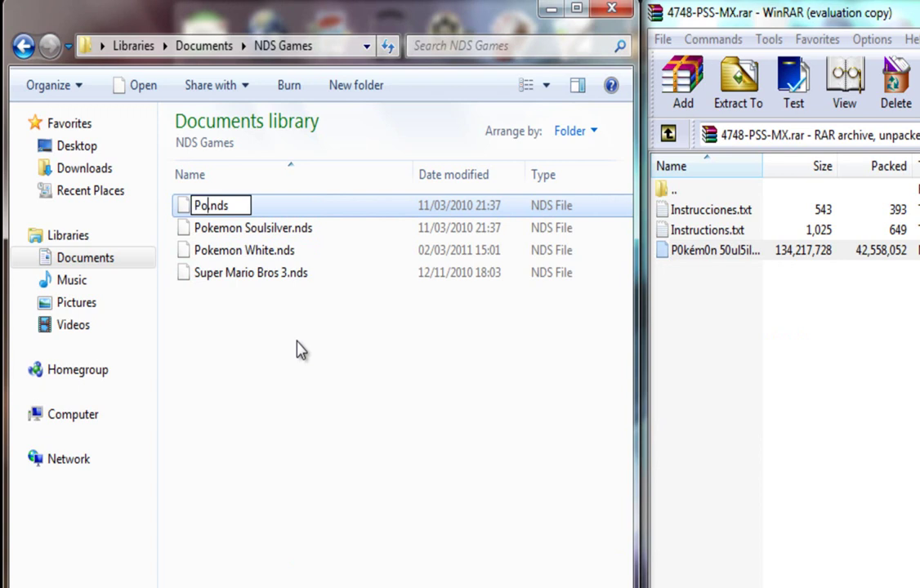
type("kemon S")
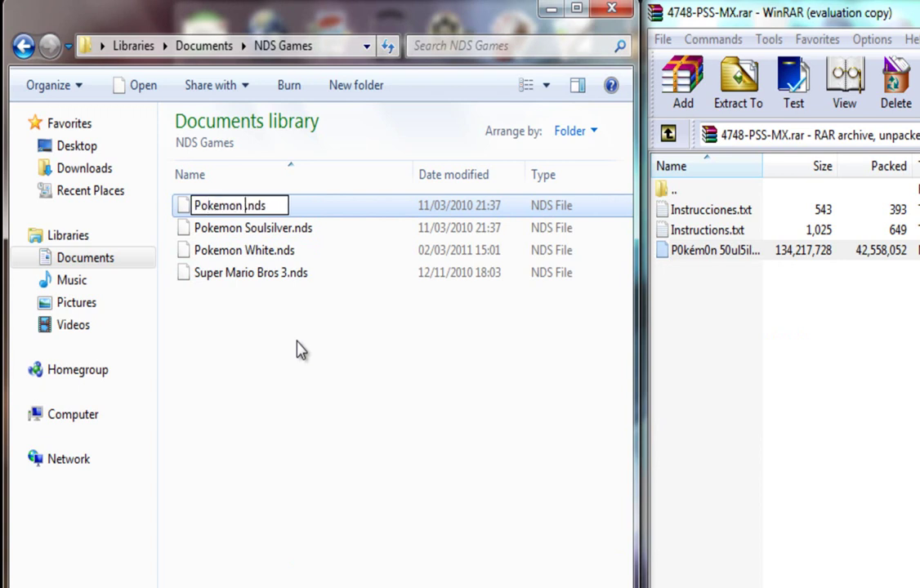
type("oulsile")
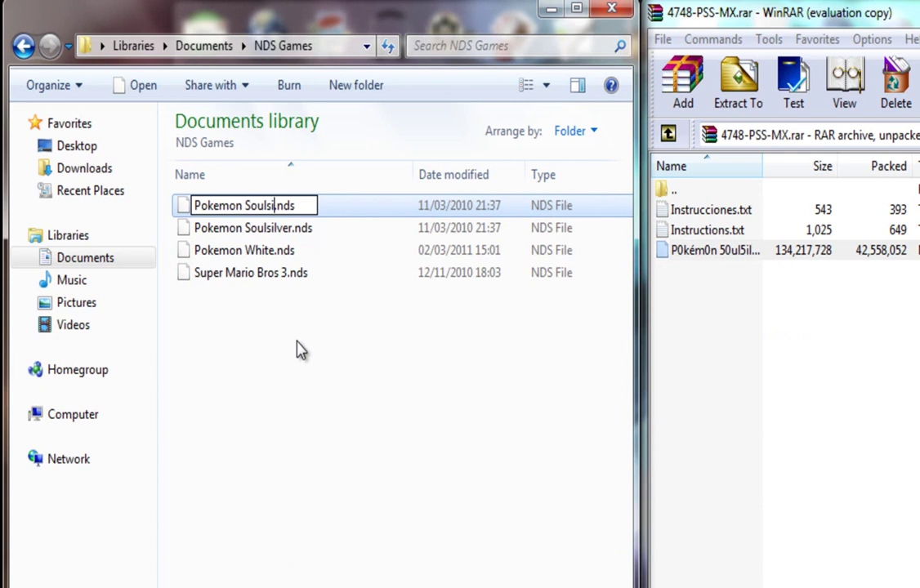
key("BackSpace")
type("ver")
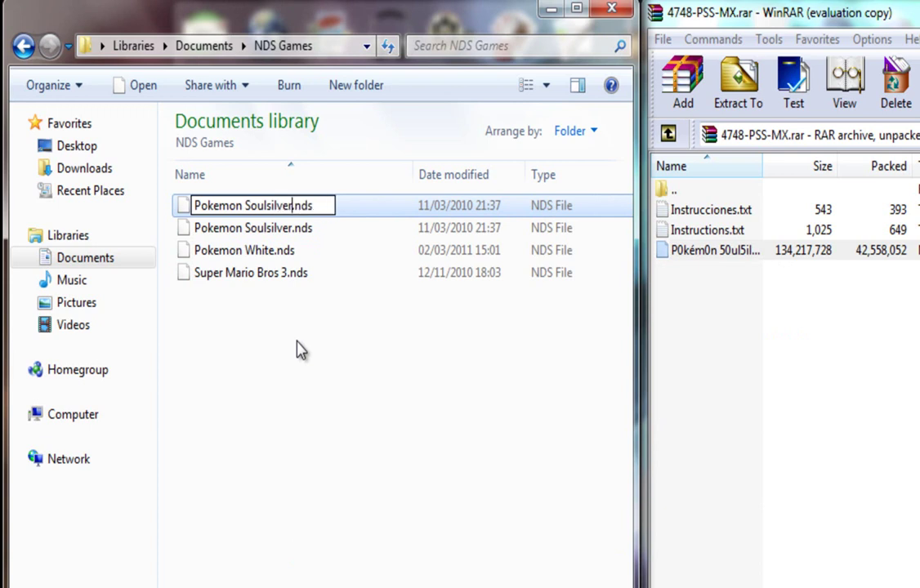
key("Return")
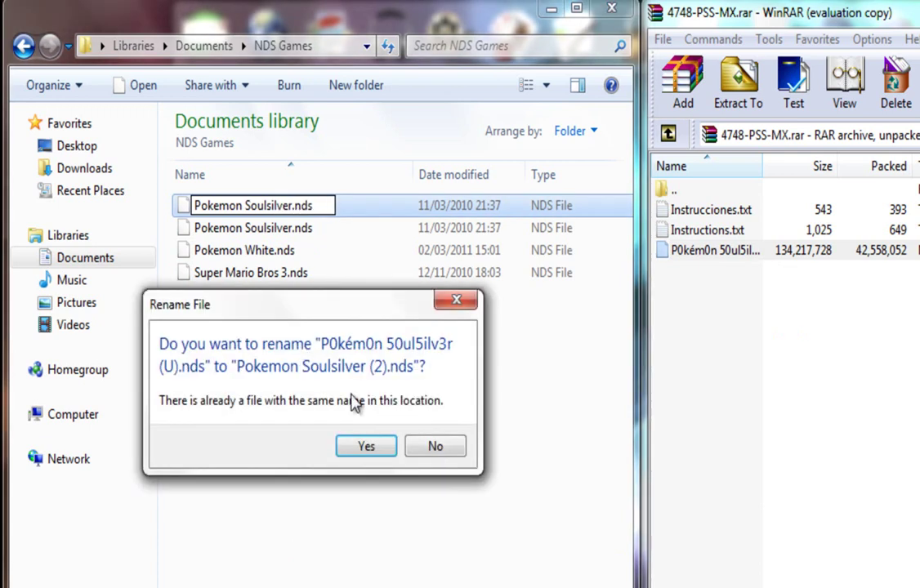
left_click(425, 448)
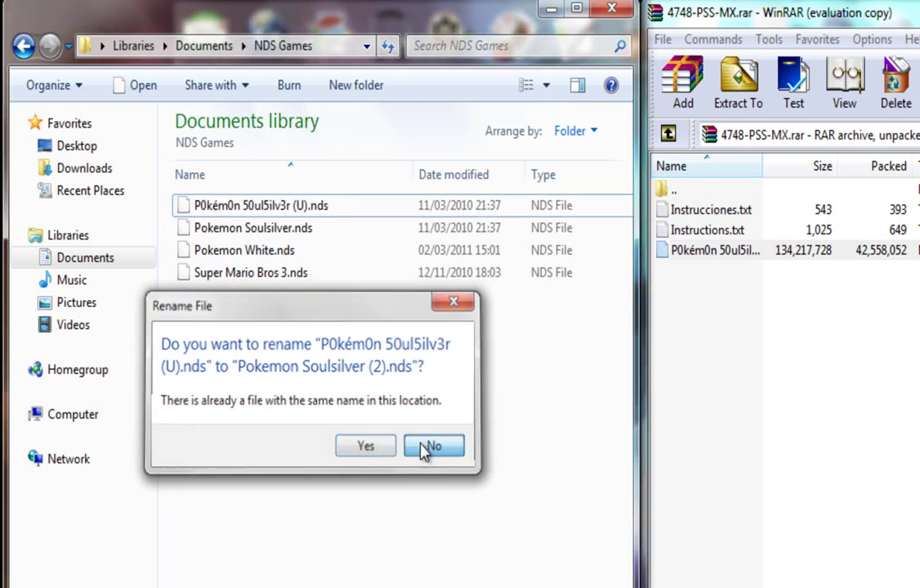
Delete the extracted duplicate P0kém0n 50ul5ilv3r (U).nds file to the Recycle Bin
right_click(310, 207)
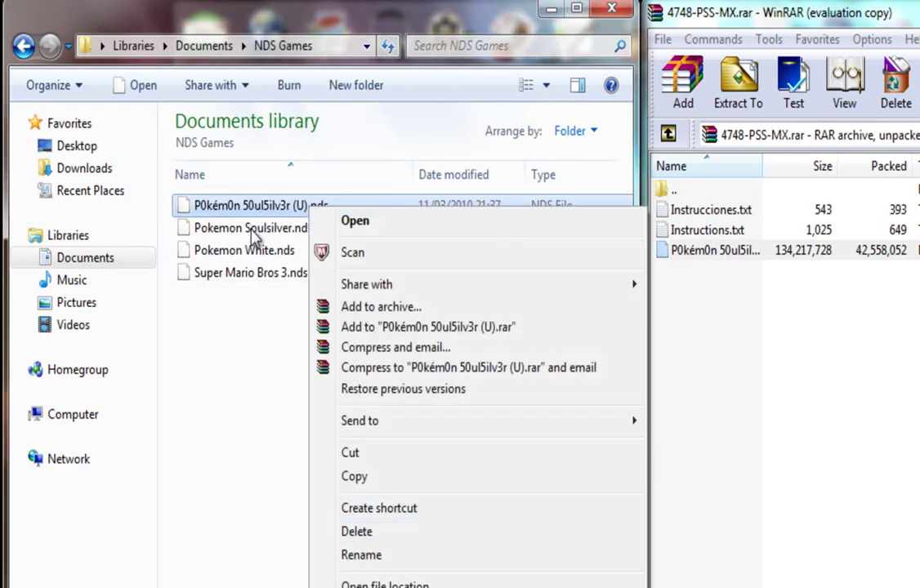
left_click(391, 532)
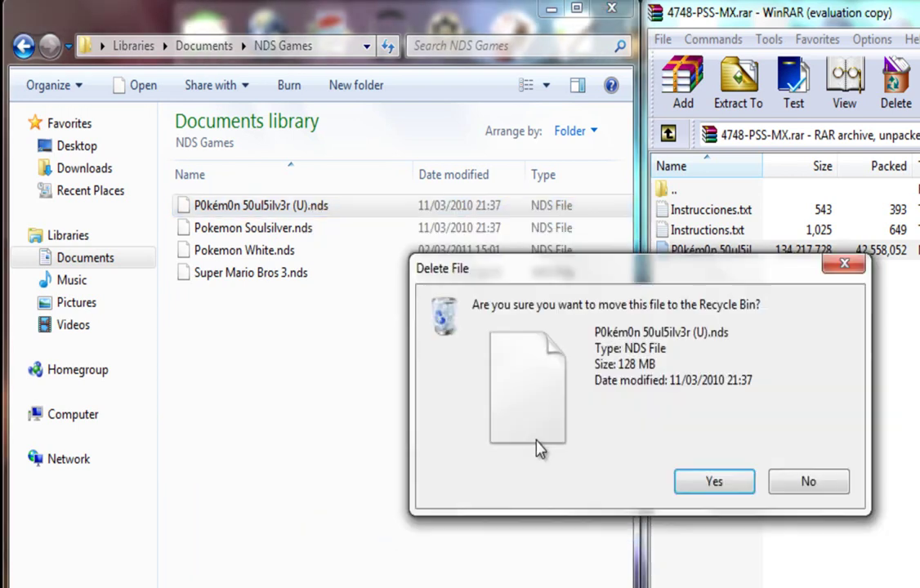
left_click(703, 482)
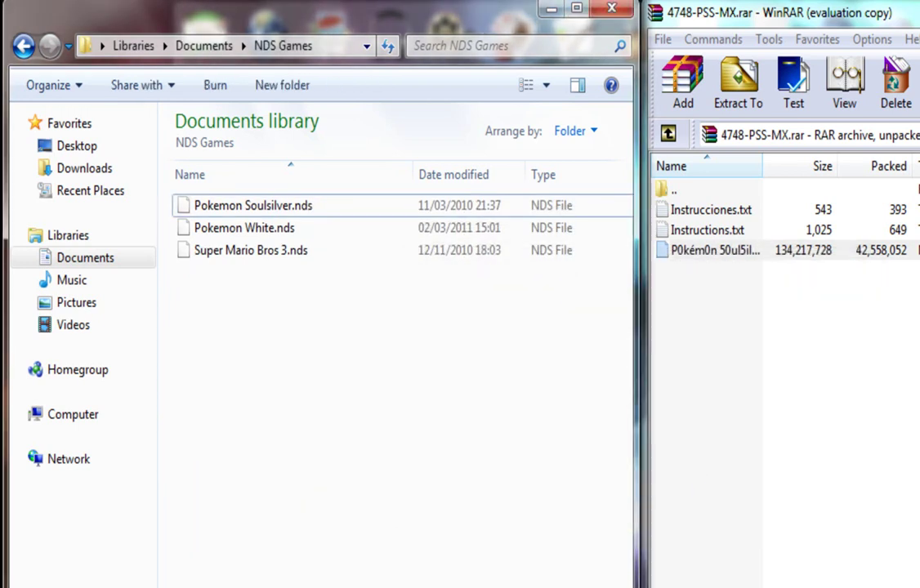
Close WinRAR and minimise the NDS Games and Downloads folder windows
key("alt+F4")
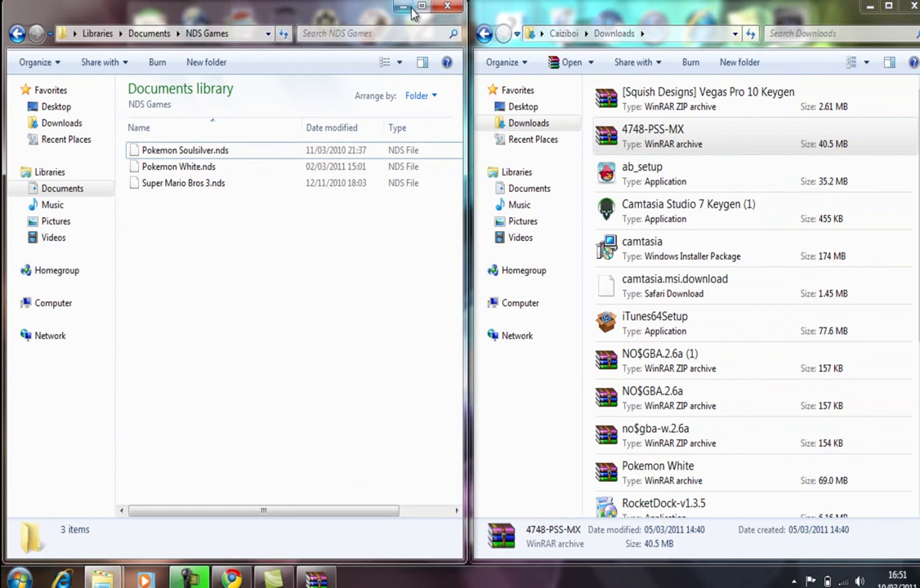
left_click(551, 8)
left_click(856, 6)
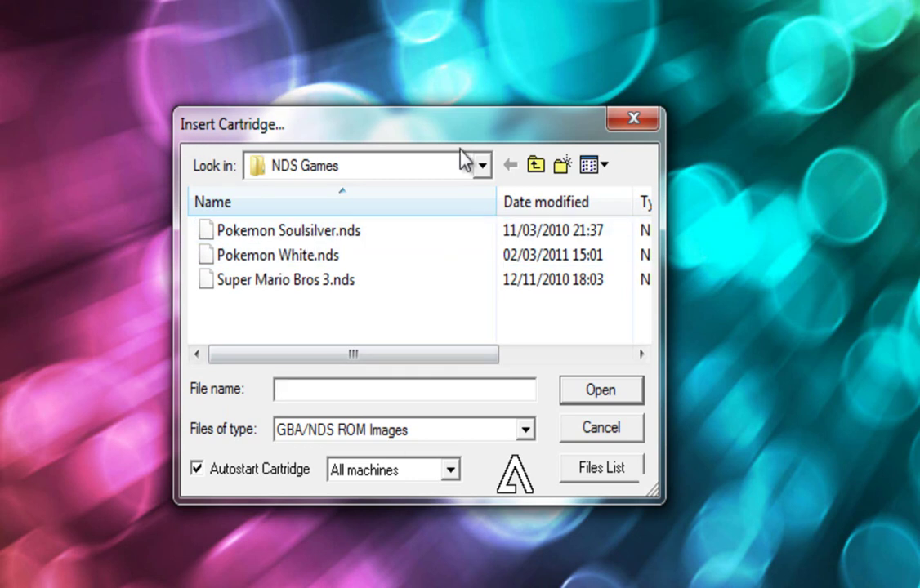
Browse to Documents > NDS Games in Insert Cartridge and load Super Mario Bros 3.nds
left_click(482, 168)
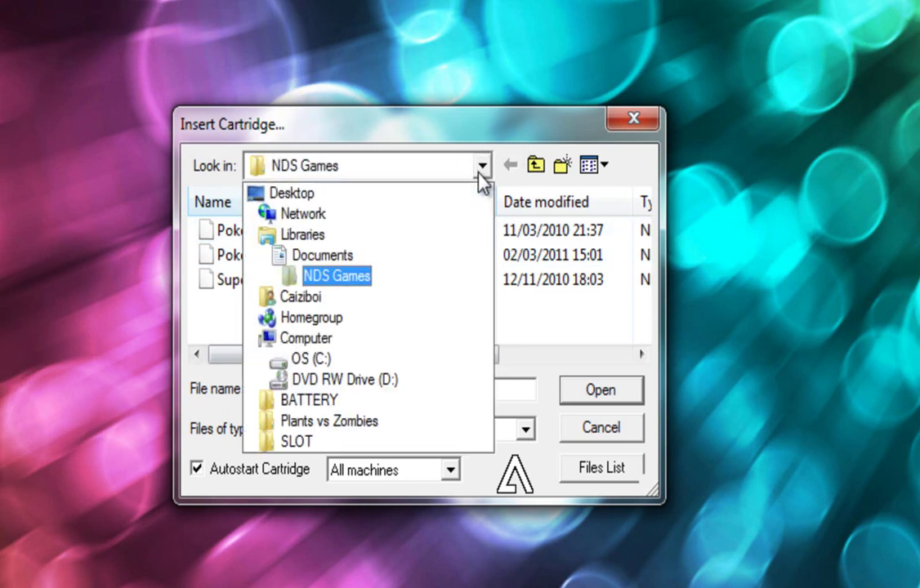
left_click(323, 255)
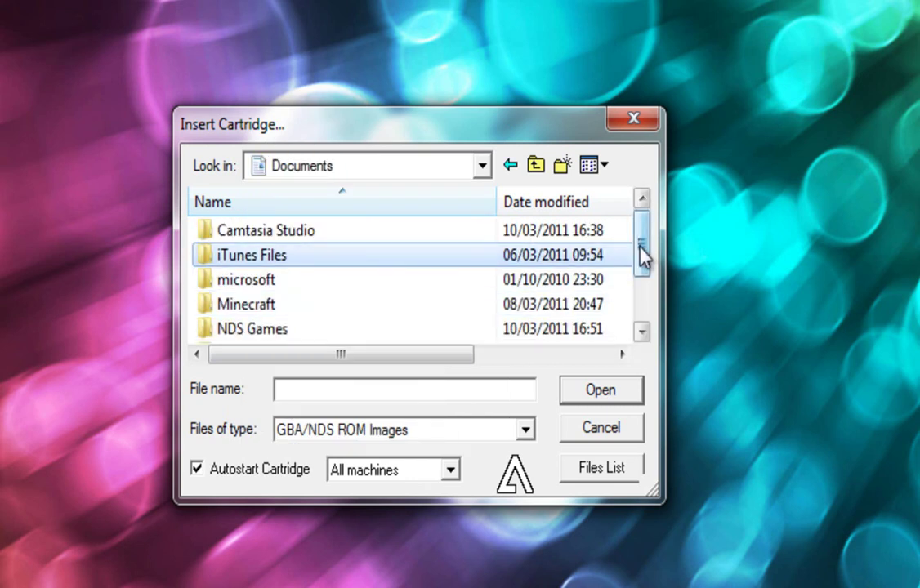
left_click_drag(640, 255, 642, 282)
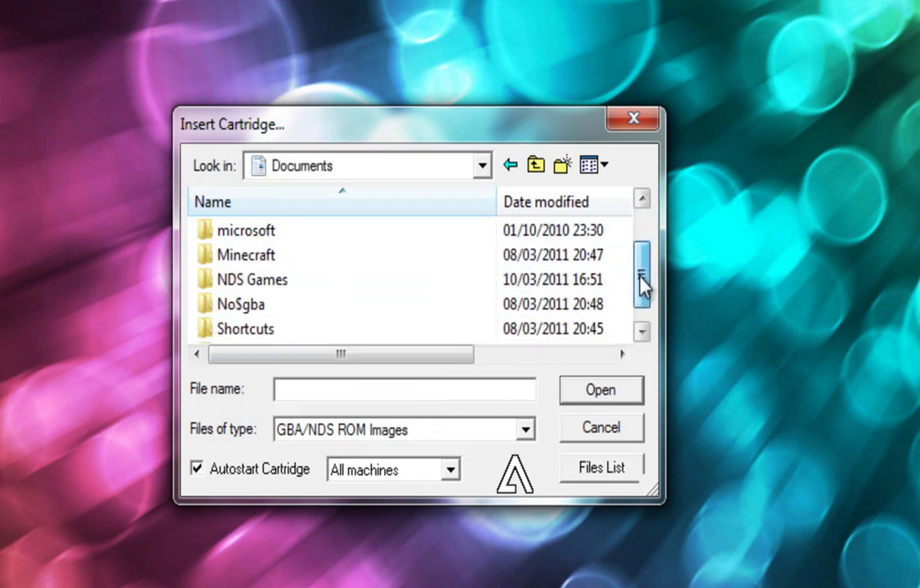
left_click(262, 291)
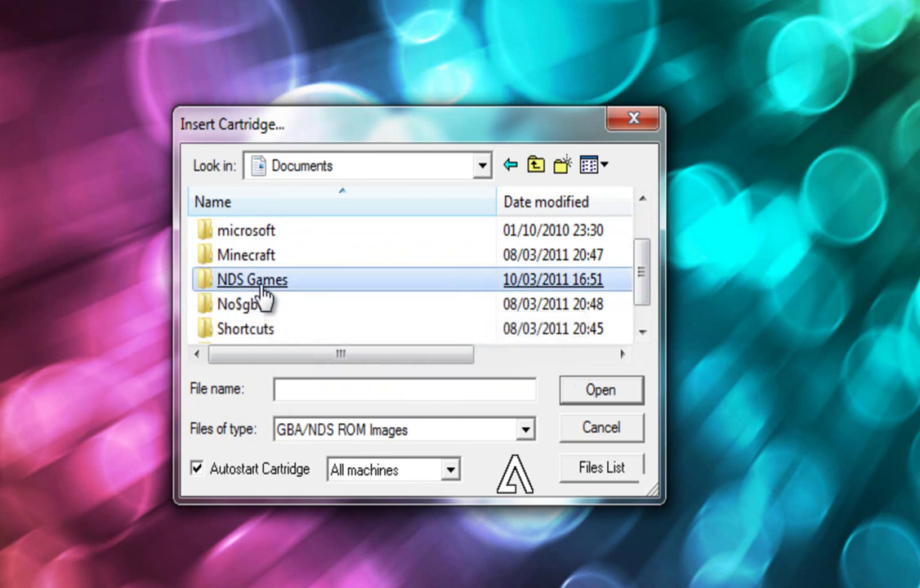
double_click(262, 290)
left_click(262, 285)
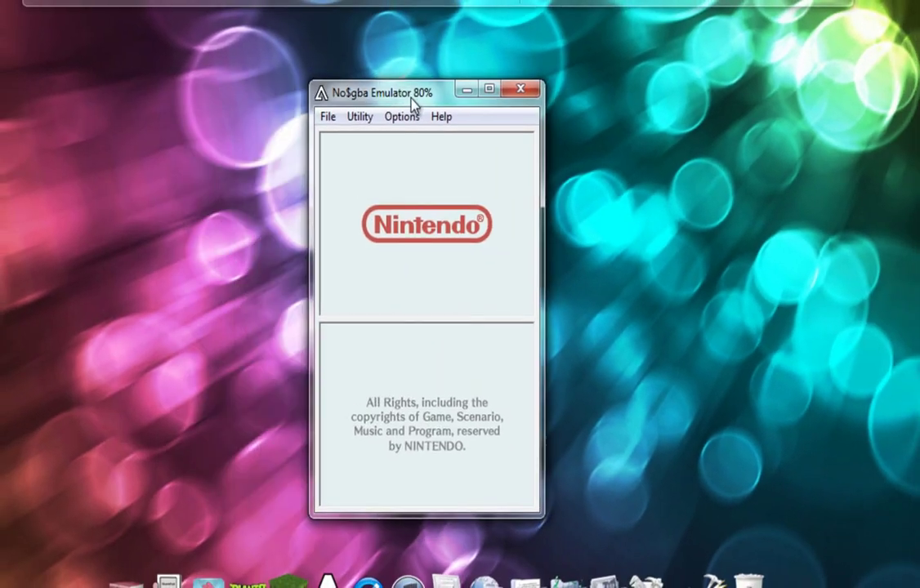
In Emulation Setup, change NDS Cartridge Backup Media from None to EEPROM 64KBytes
left_click_drag(410, 96, 439, 72)
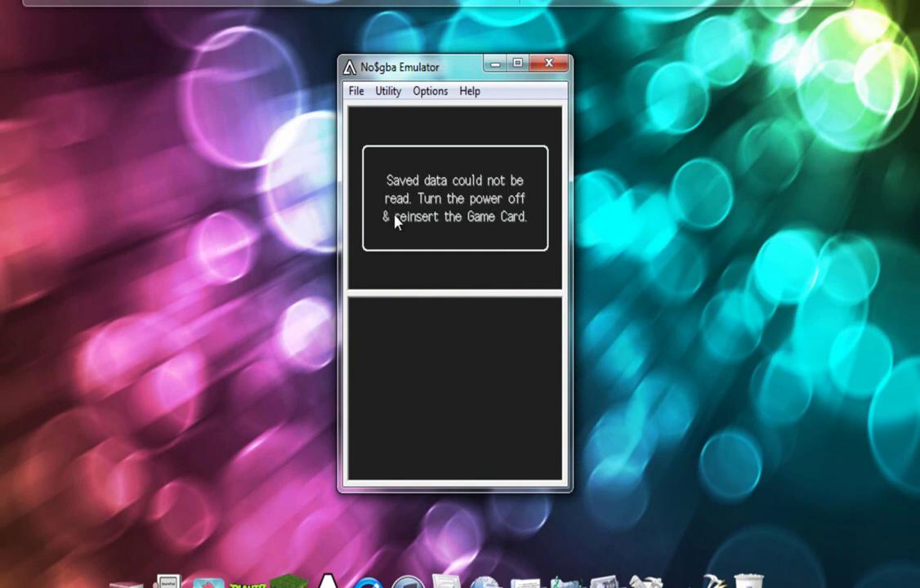
left_click(439, 94)
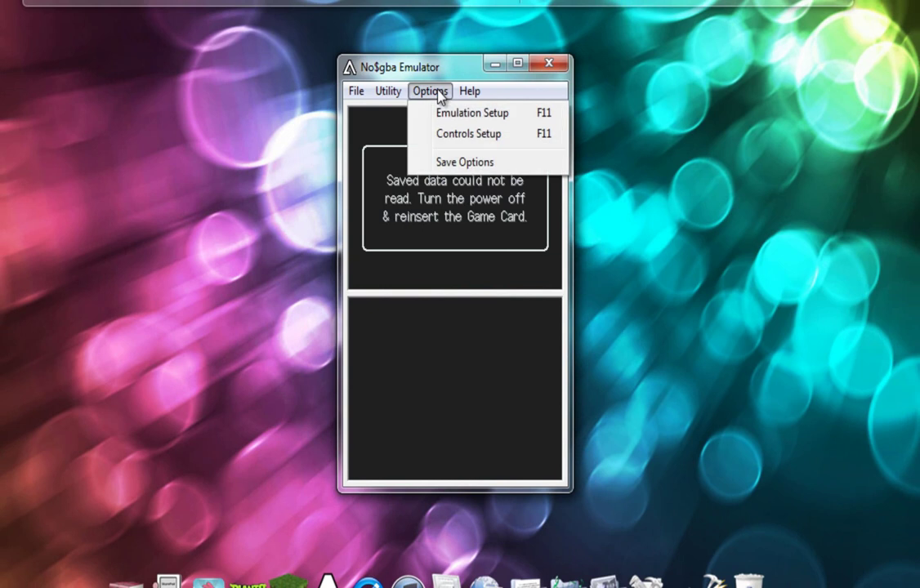
left_click(451, 125)
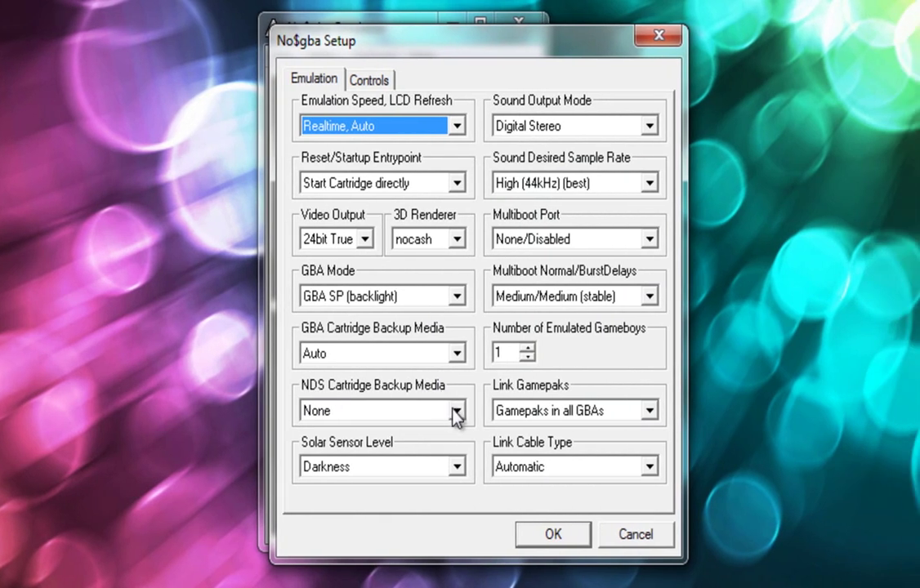
left_click(455, 411)
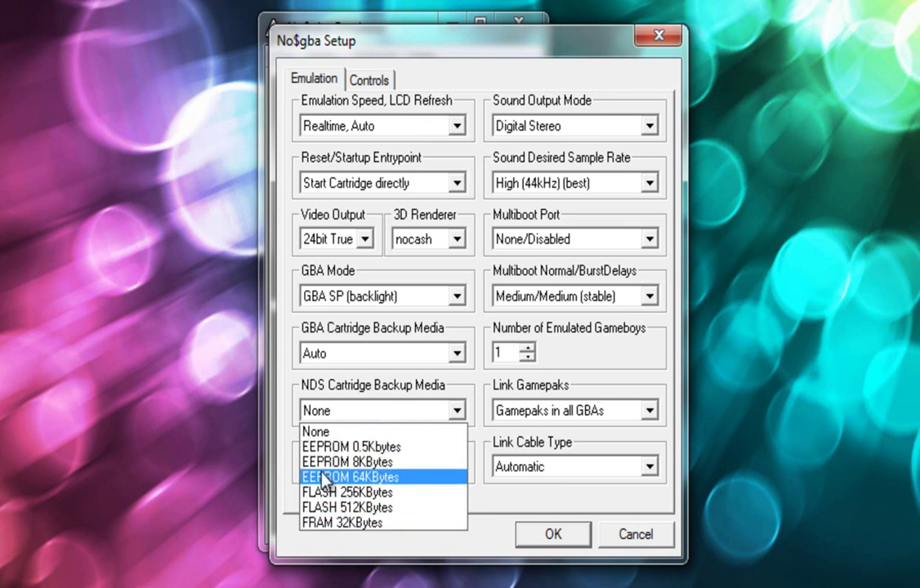
left_click(435, 489)
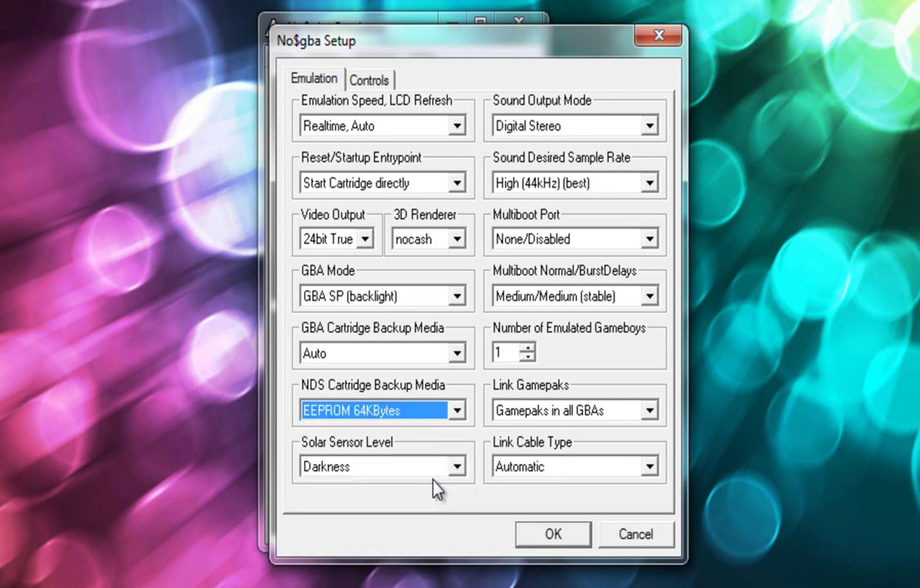
Apply the setup and reset the cartridge to reach the Select a Game title menu
left_click(525, 535)
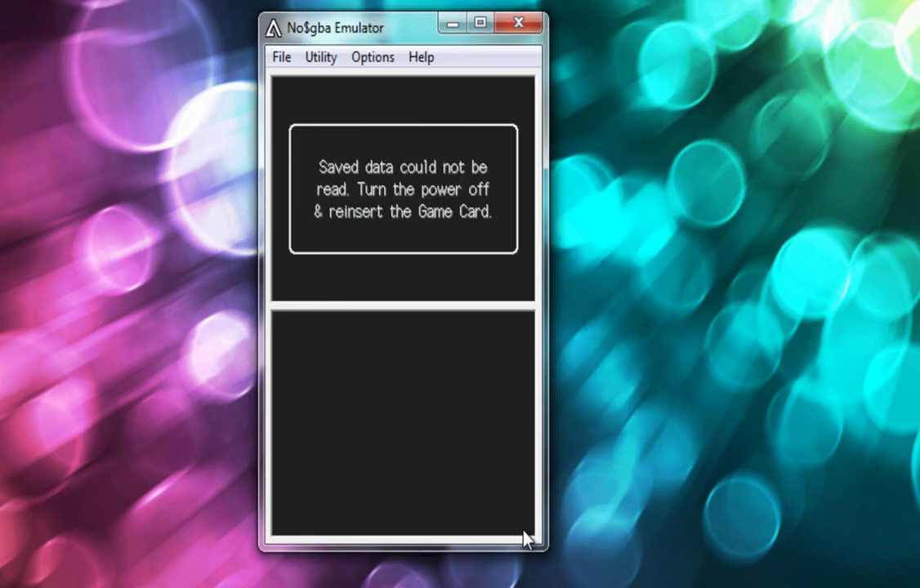
left_click(278, 64)
left_click(313, 138)
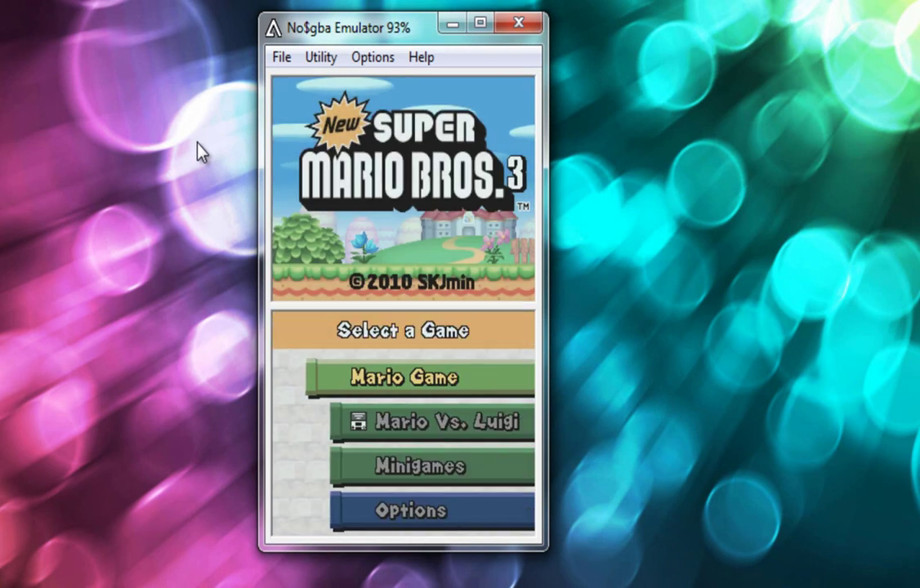
left_click(376, 59)
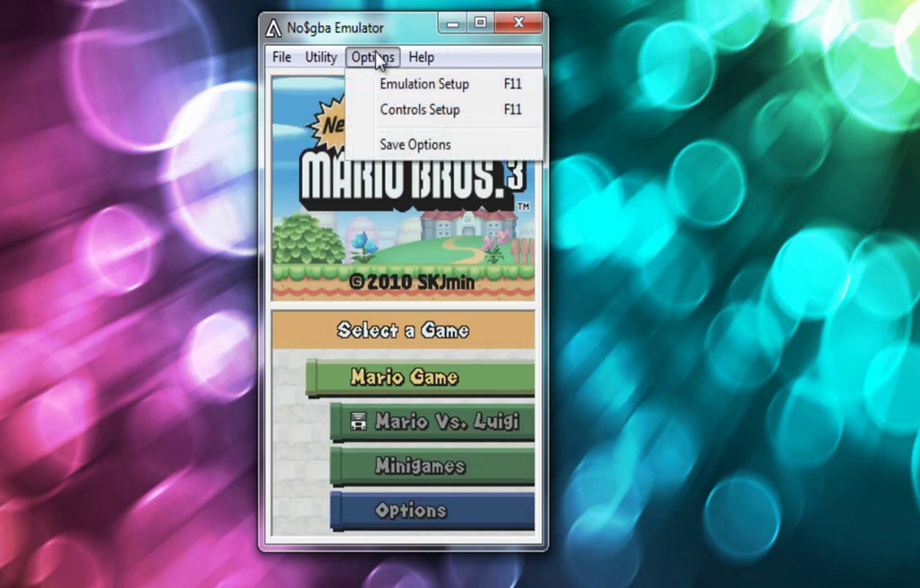
Bind player 1's keyboard Up, Down, Left and Right to the arrow keys in Controls Setup
left_click(403, 112)
left_click(586, 152)
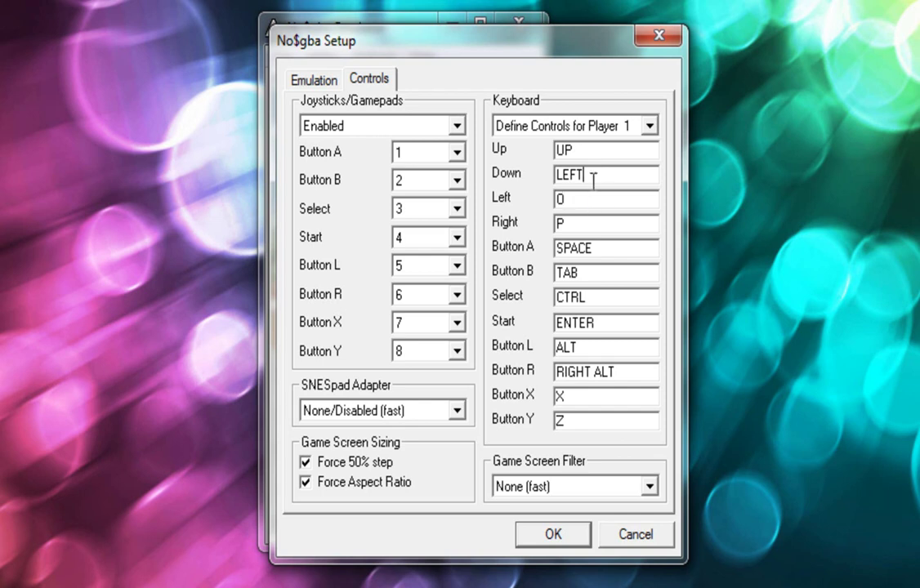
key("Down")
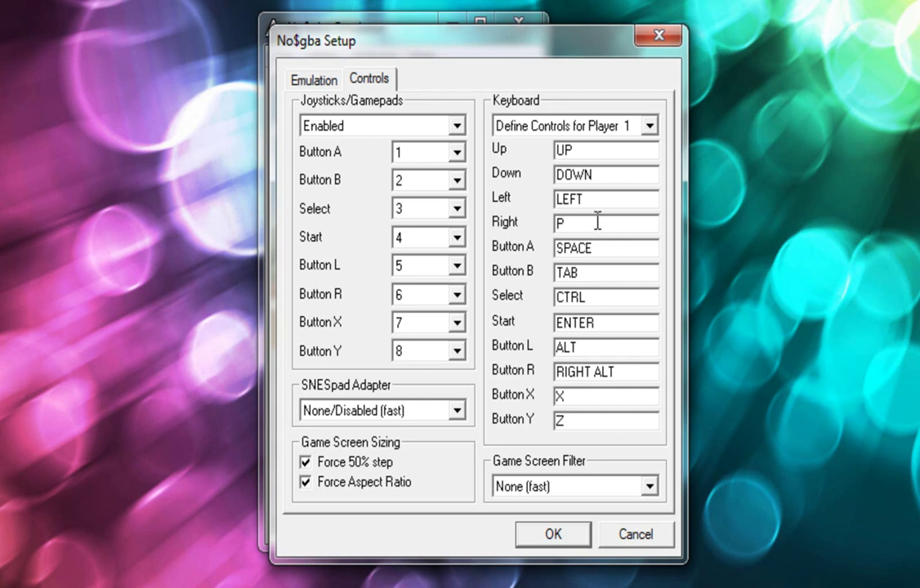
key("Right")
left_click(552, 534)
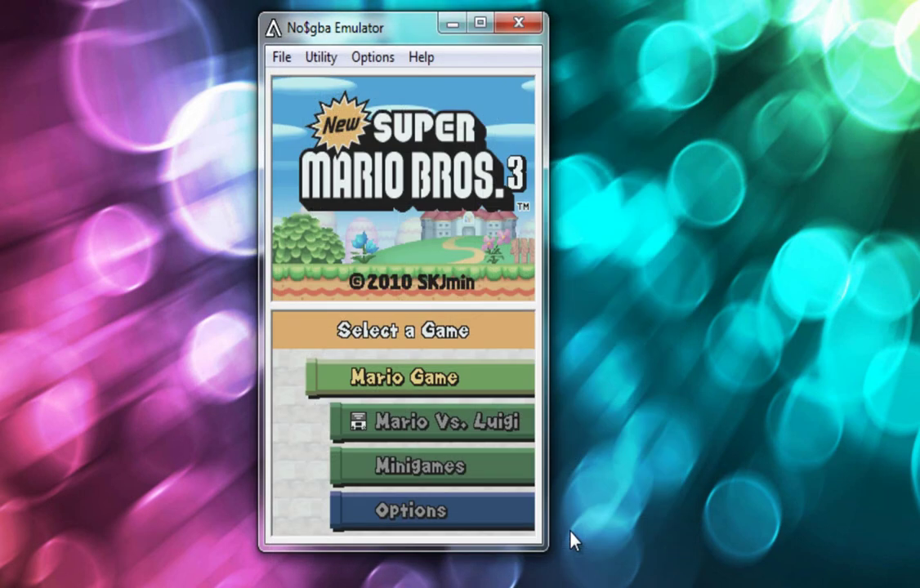
Choose Mario Game on the bottom screen, then start a new game in File 1
left_click(438, 393)
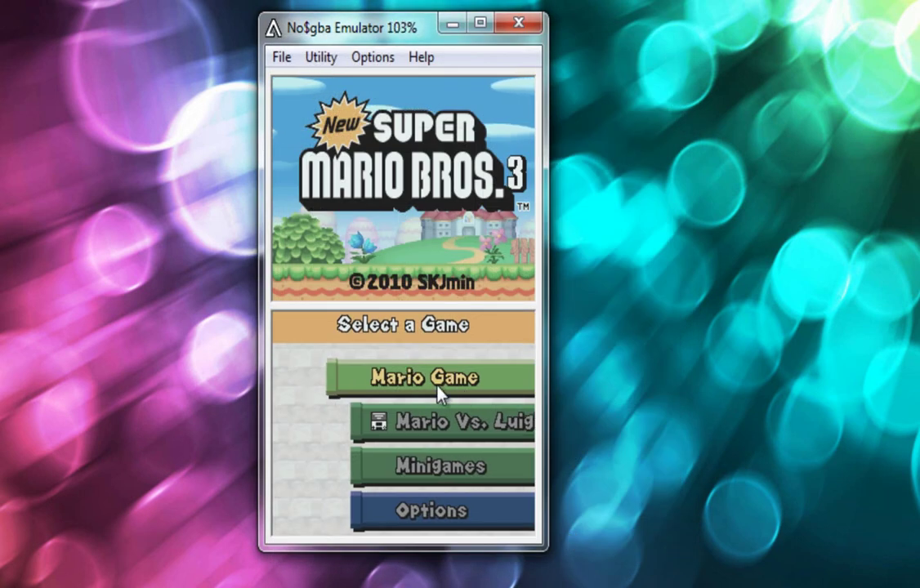
left_click(439, 393)
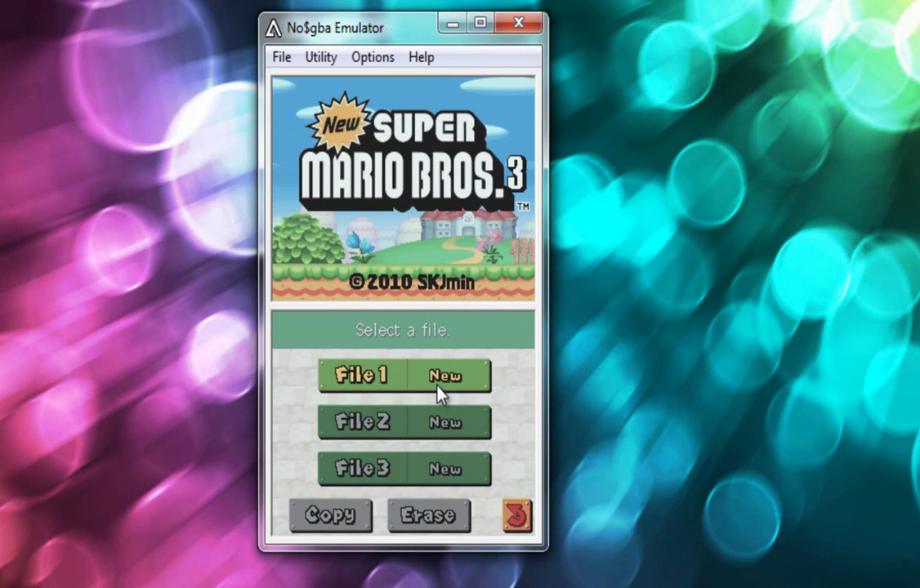